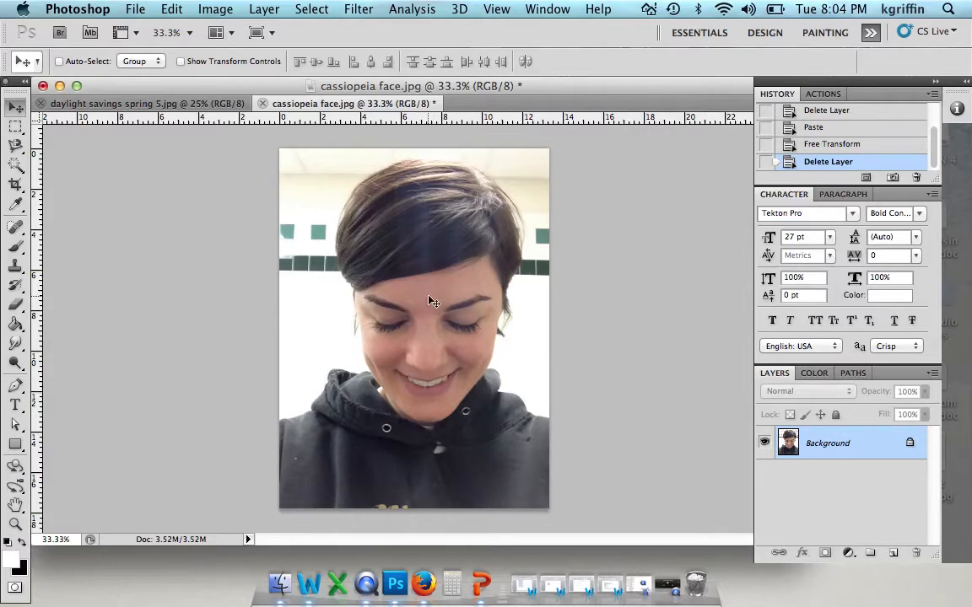
- Copy the entire forest image from daylight savings spring 5.jpg and paste it into cassiopeia face.jpg as a new layer
{"action": "left_click", "coordinate": [153, 103]}
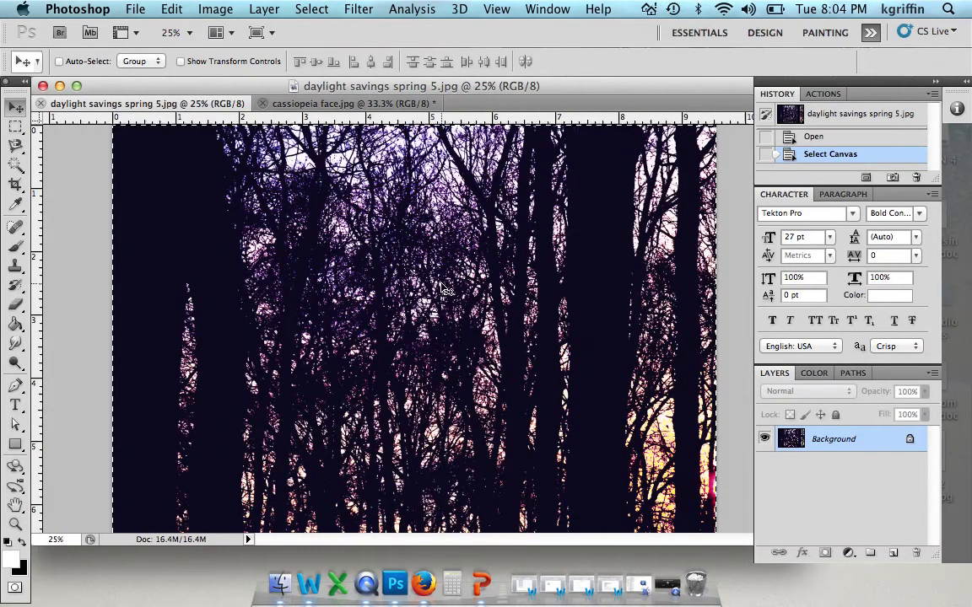
{"action": "key", "text": "super+a"}
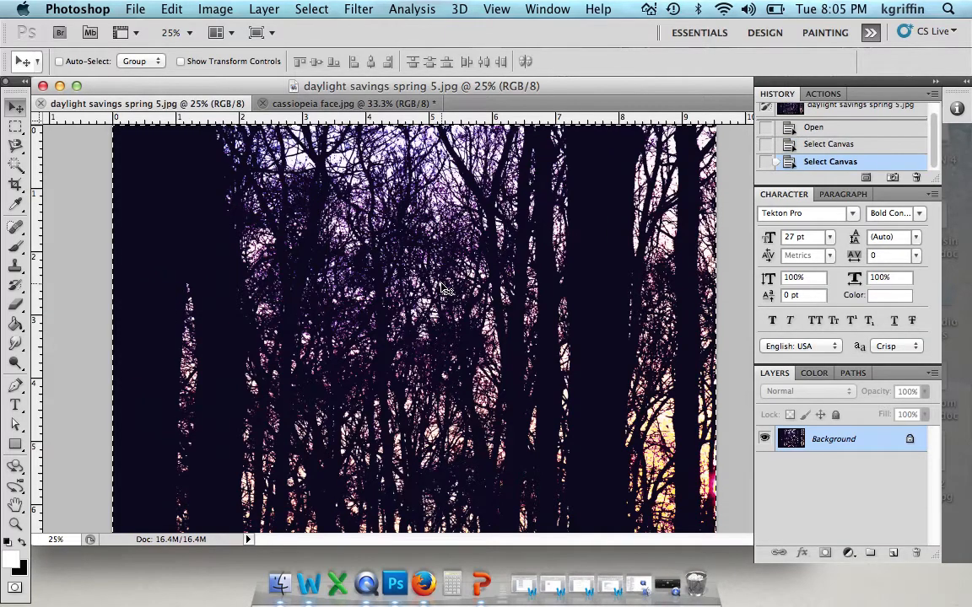
{"action": "left_click", "coordinate": [311, 105]}
{"action": "key", "text": "super+v"}
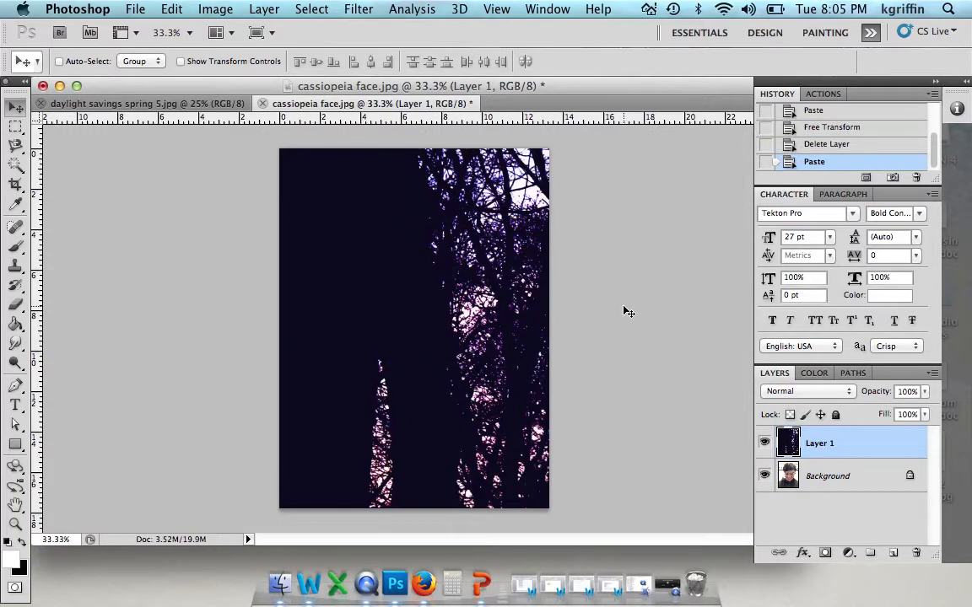
- Scale the pasted forest layer proportionally to about 65% and position it so it covers the whole portrait canvas
{"action": "key", "text": "super+t"}
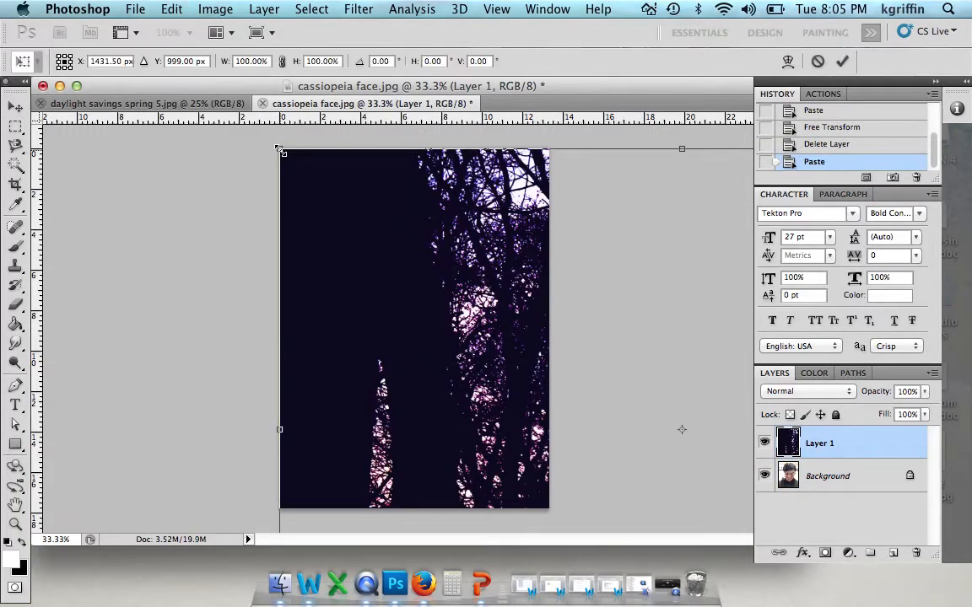
{"action": "left_click_drag", "start_coordinate": [282, 152], "coordinate": [350, 261]}
{"action": "left_click_drag", "start_coordinate": [444, 314], "coordinate": [211, 191]}
{"action": "left_click_drag", "start_coordinate": [134, 137], "coordinate": [225, 200]}
{"action": "mouse_move", "coordinate": [369, 258]}
{"action": "left_mouse_down"}
{"action": "mouse_move", "coordinate": [353, 238]}
{"action": "mouse_move", "coordinate": [371, 244]}
{"action": "left_mouse_up"}
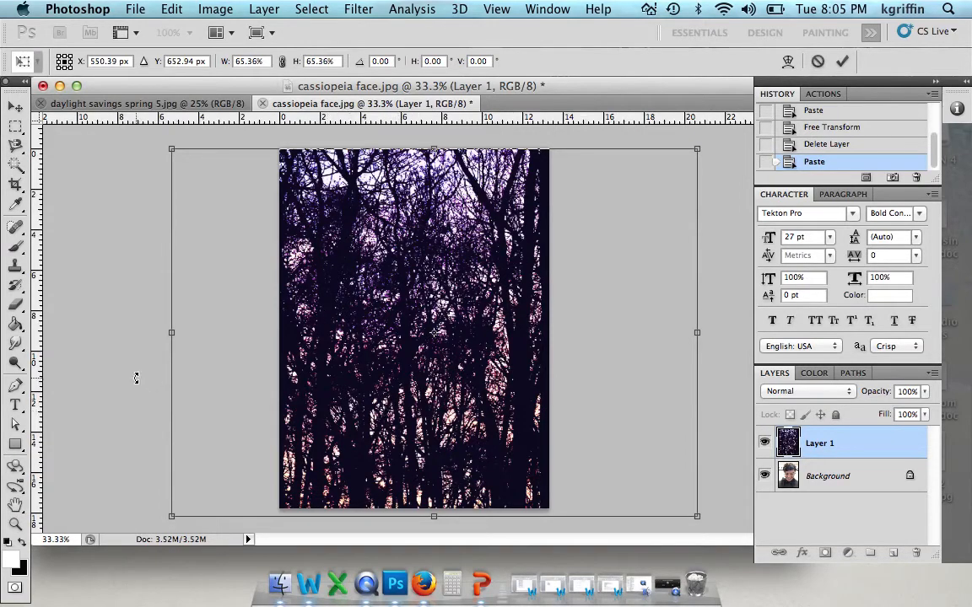
{"action": "key", "text": "Return"}
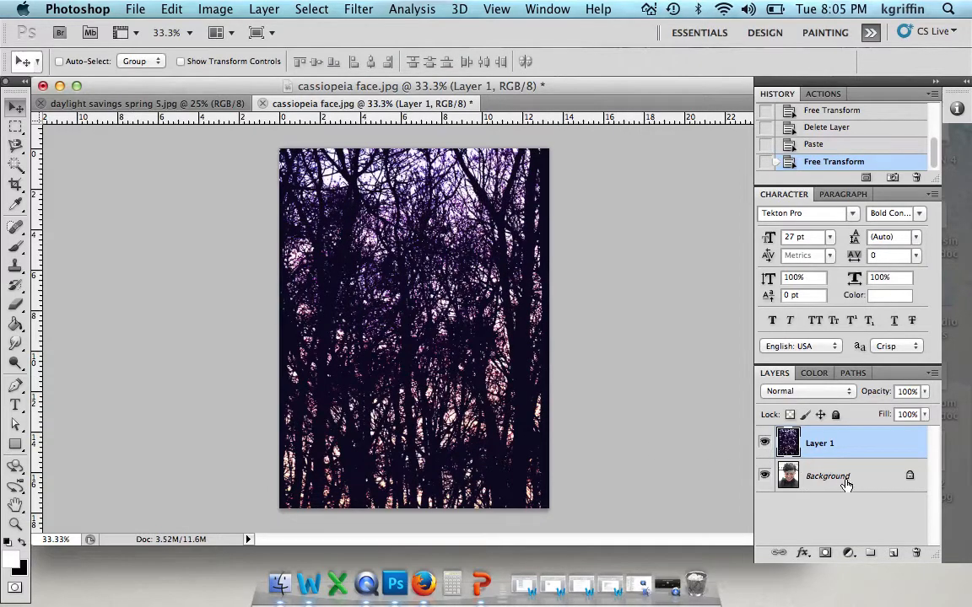
- Duplicate the Background and Layer 1 layers, and hide the two originals
{"action": "left_click_drag", "start_coordinate": [847, 484], "coordinate": [892, 552]}
{"action": "left_click_drag", "start_coordinate": [871, 456], "coordinate": [816, 488]}
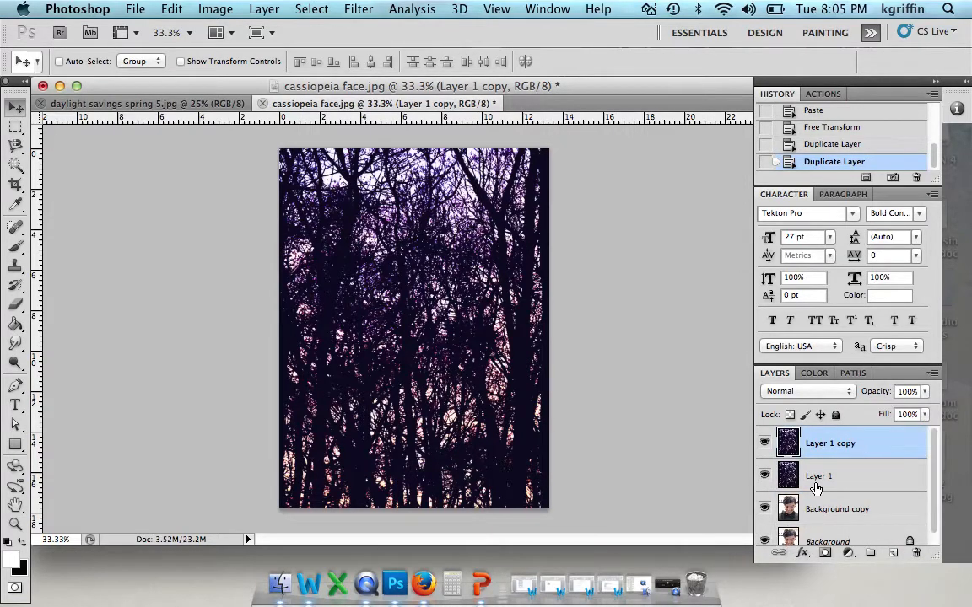
{"action": "scroll", "coordinate": [933, 509], "scroll_direction": "down", "scroll_amount": 1}
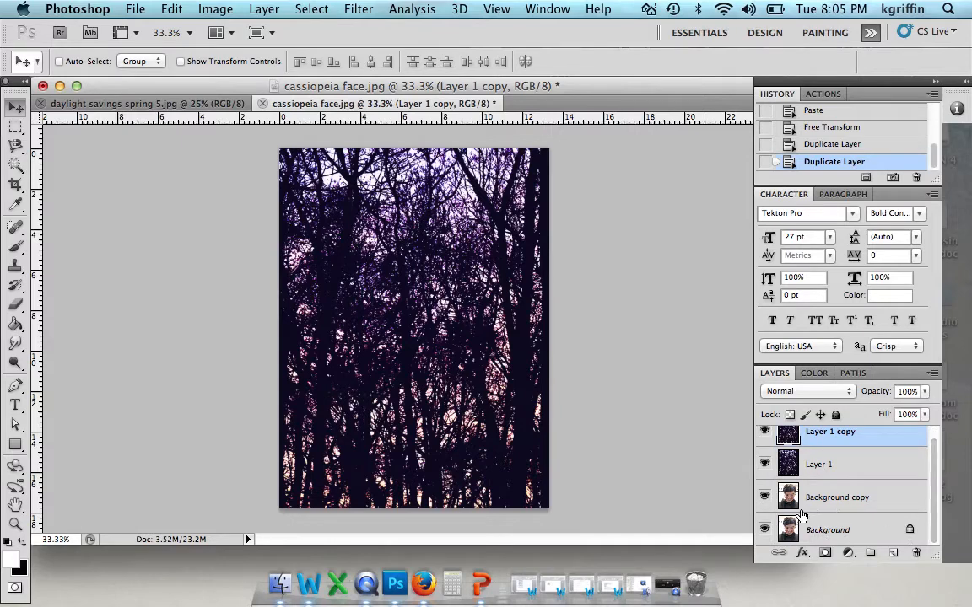
{"action": "left_click", "coordinate": [763, 530]}
{"action": "left_click", "coordinate": [764, 464]}
- Move the Background copy layer above Layer 1 copy, to the top of the layer stack
{"action": "left_click_drag", "start_coordinate": [825, 504], "coordinate": [819, 448]}
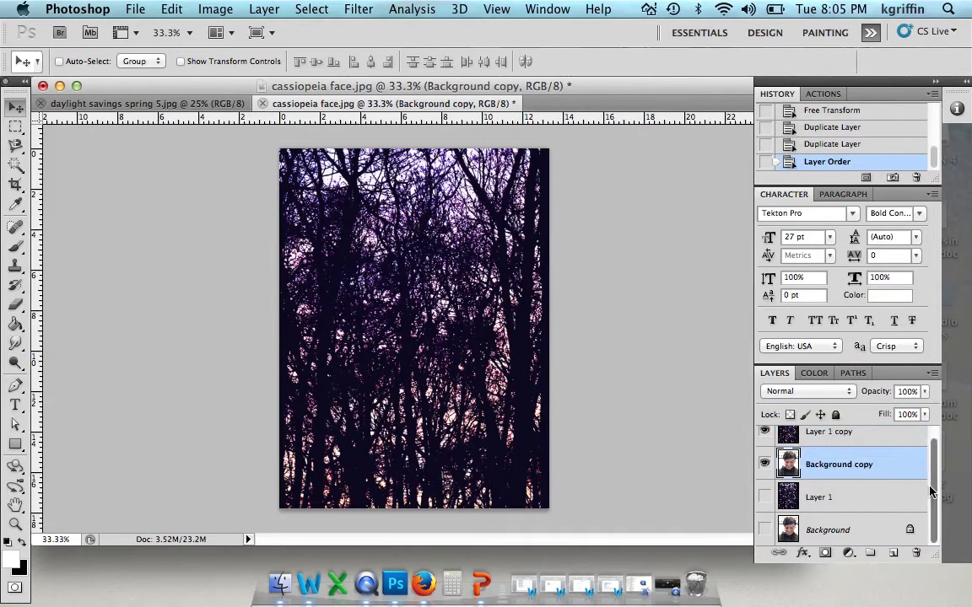
{"action": "scroll", "coordinate": [932, 491], "scroll_direction": "up", "scroll_amount": 1}
{"action": "left_click_drag", "start_coordinate": [867, 481], "coordinate": [856, 443]}
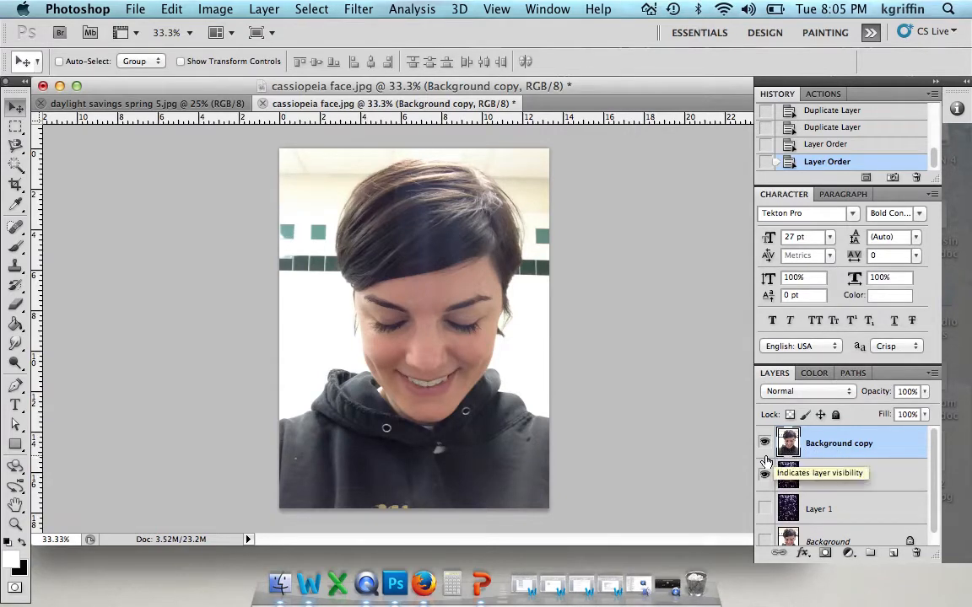
- Outline the woman's head, hair and hoodie down to the canvas edges with the Magnetic Lasso, closing the selection at its starting point
{"action": "left_click", "coordinate": [14, 148]}
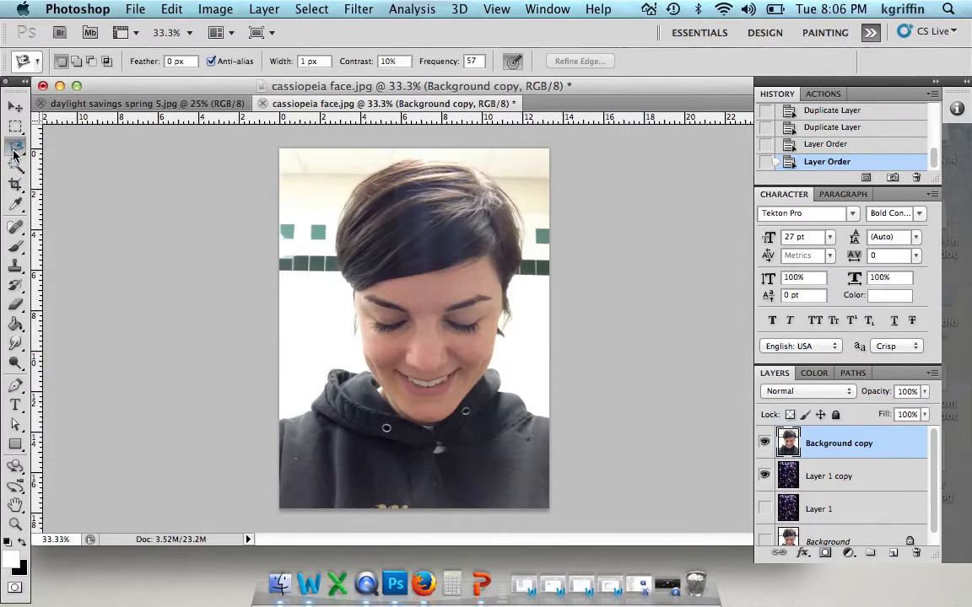
{"action": "left_click_drag", "start_coordinate": [19, 154], "coordinate": [46, 163]}
{"action": "left_click", "coordinate": [550, 415]}
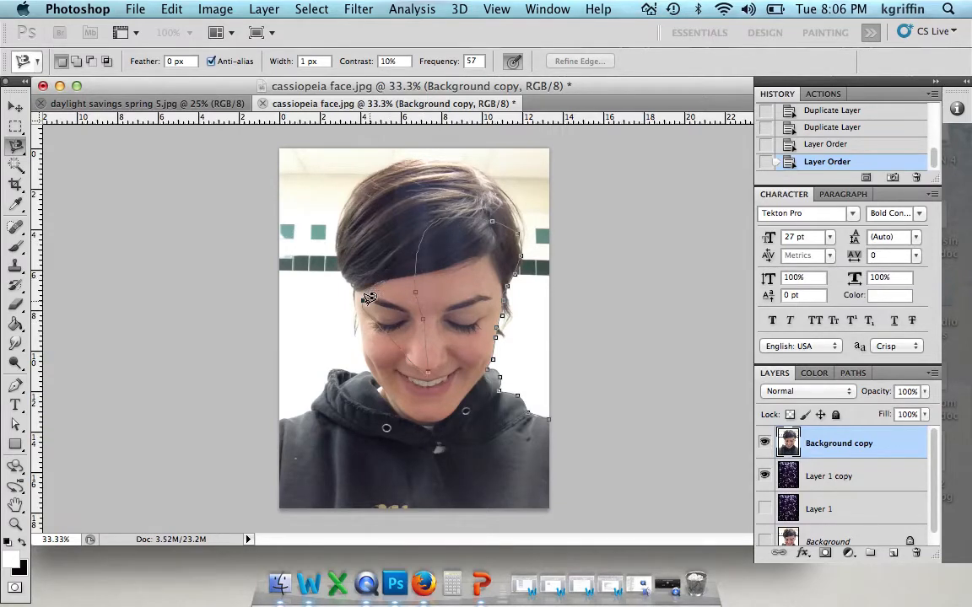
{"action": "key", "text": "BackSpace"}
{"action": "key", "text": "BackSpace"}
{"action": "key", "text": "BackSpace"}
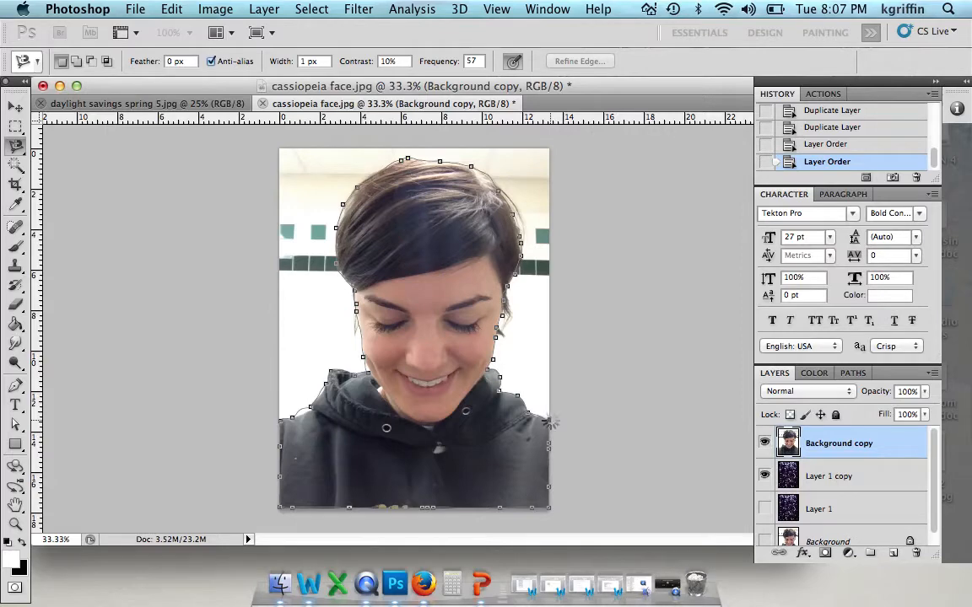
{"action": "left_click", "coordinate": [553, 413]}
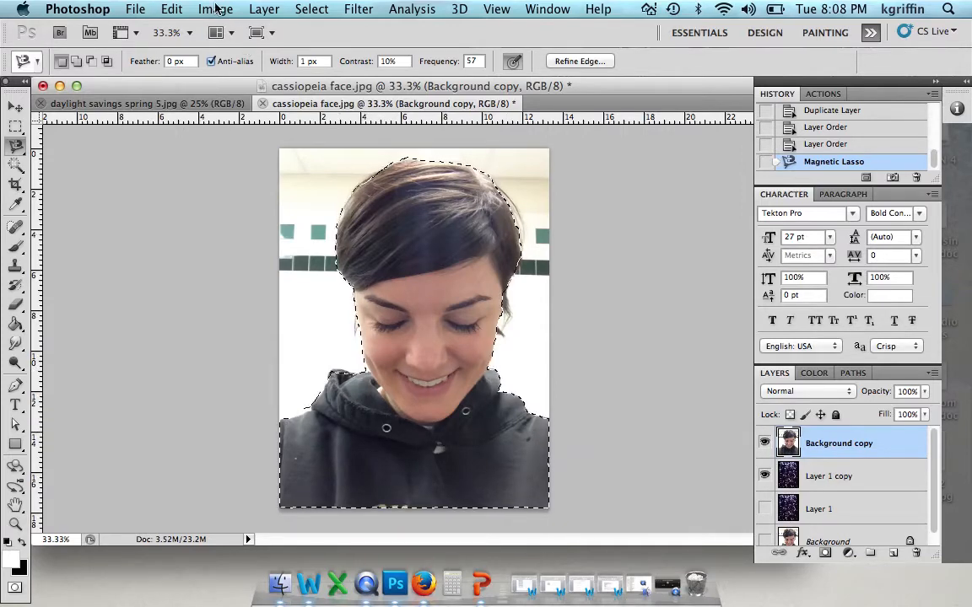
- Invert the selection and delete the wall background around the woman on the Background copy layer
{"action": "left_click", "coordinate": [217, 9]}
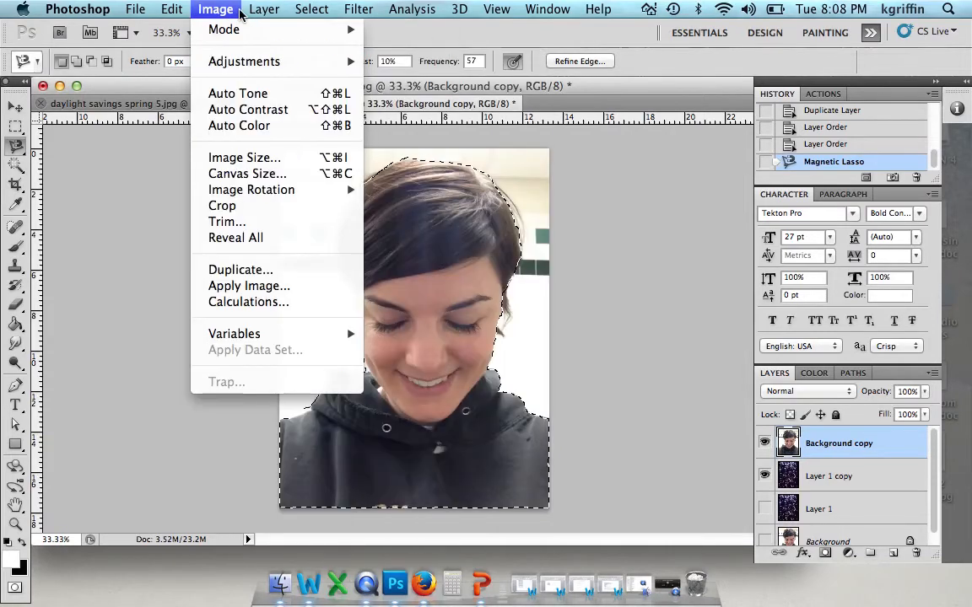
{"action": "mouse_move", "coordinate": [311, 9]}
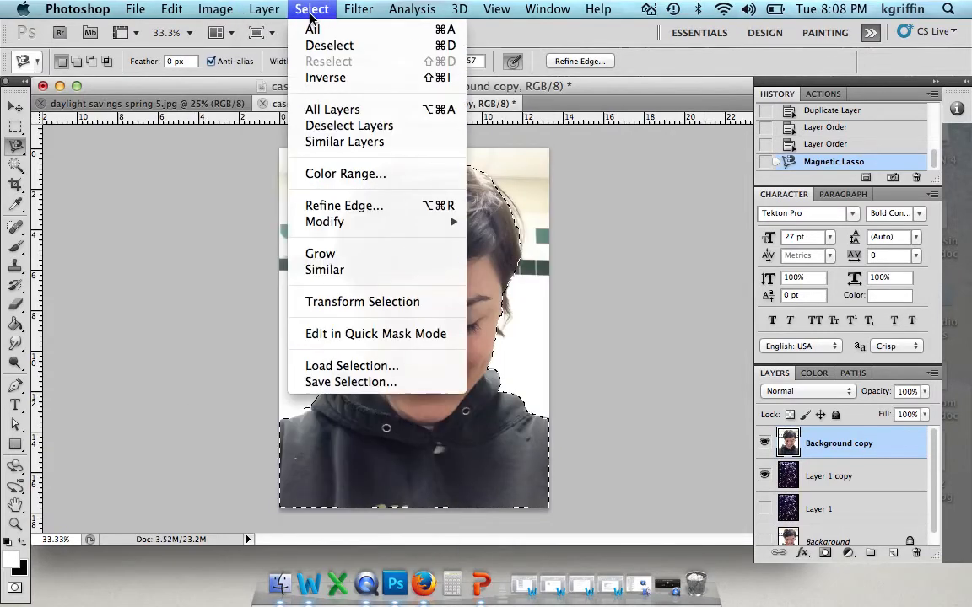
{"action": "left_click", "coordinate": [318, 78]}
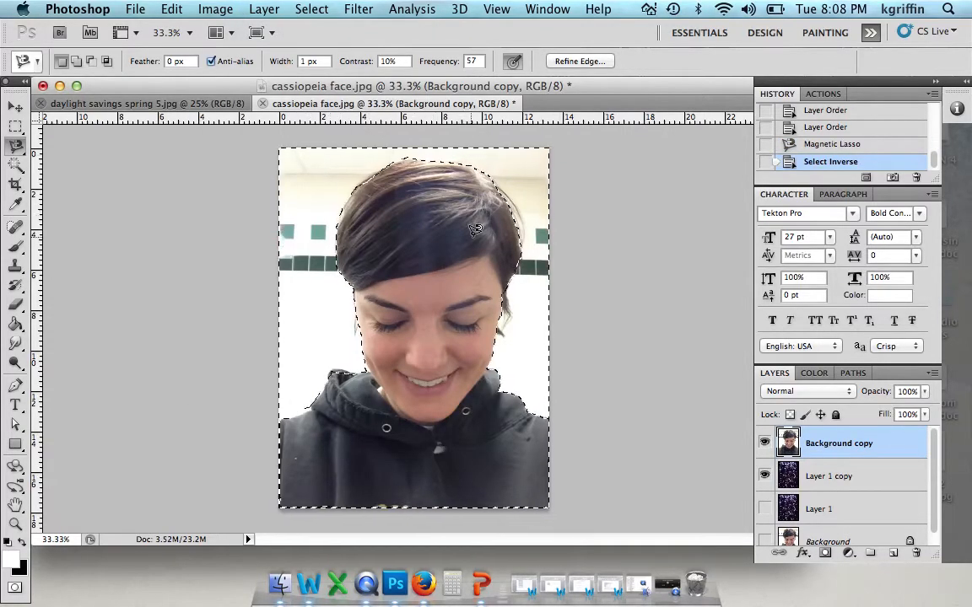
{"action": "key", "text": "Delete"}
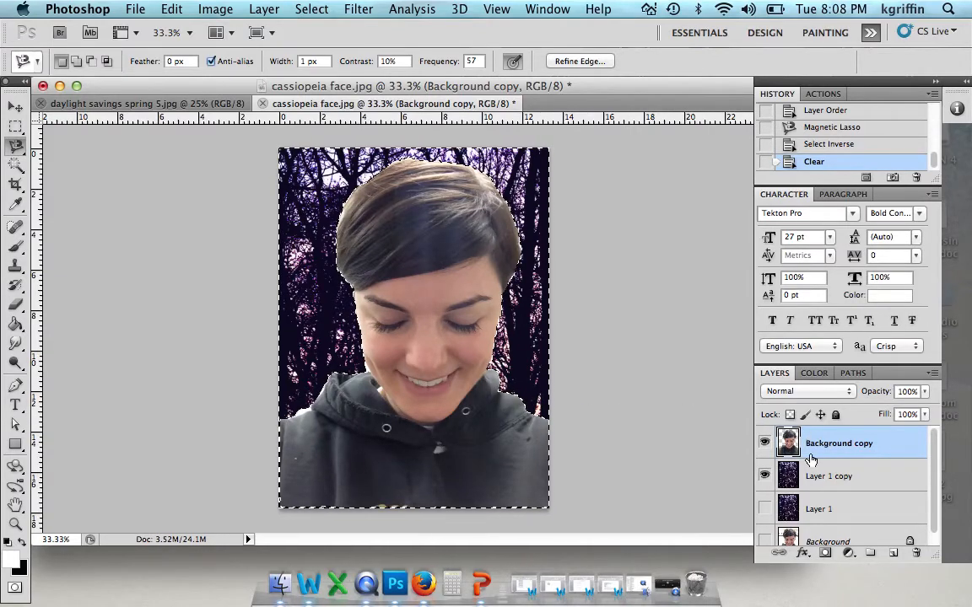
- Lower the Background copy layer's opacity to 48% and deselect the selection
{"action": "left_click", "coordinate": [924, 393]}
{"action": "left_click_drag", "start_coordinate": [928, 409], "coordinate": [878, 415]}
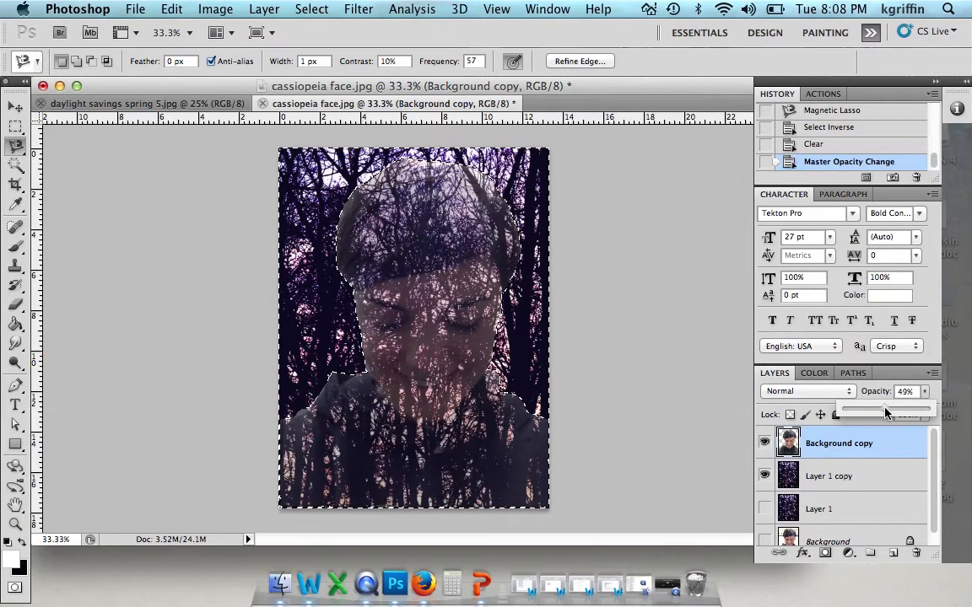
{"action": "left_click_drag", "start_coordinate": [885, 411], "coordinate": [883, 411]}
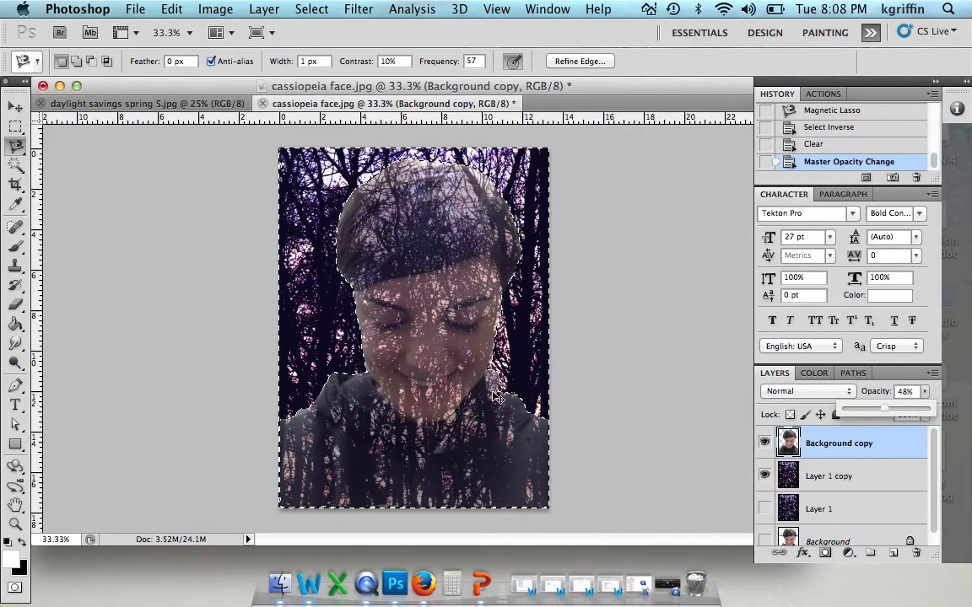
{"action": "key", "text": "super+d"}
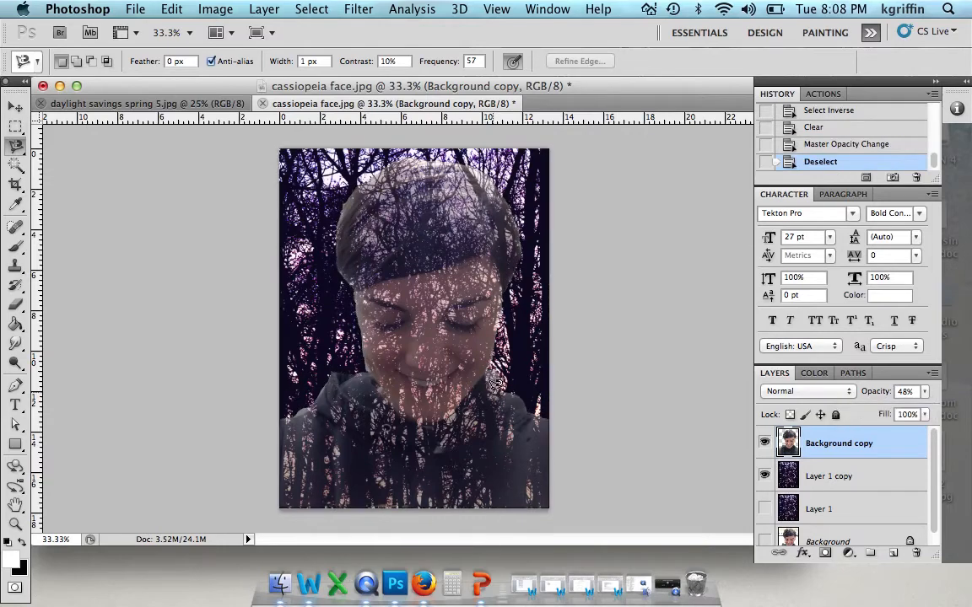
- Move the forest on Layer 1 copy about 180 px to the right behind the portrait
{"action": "left_click", "coordinate": [825, 488]}
{"action": "left_click", "coordinate": [17, 107]}
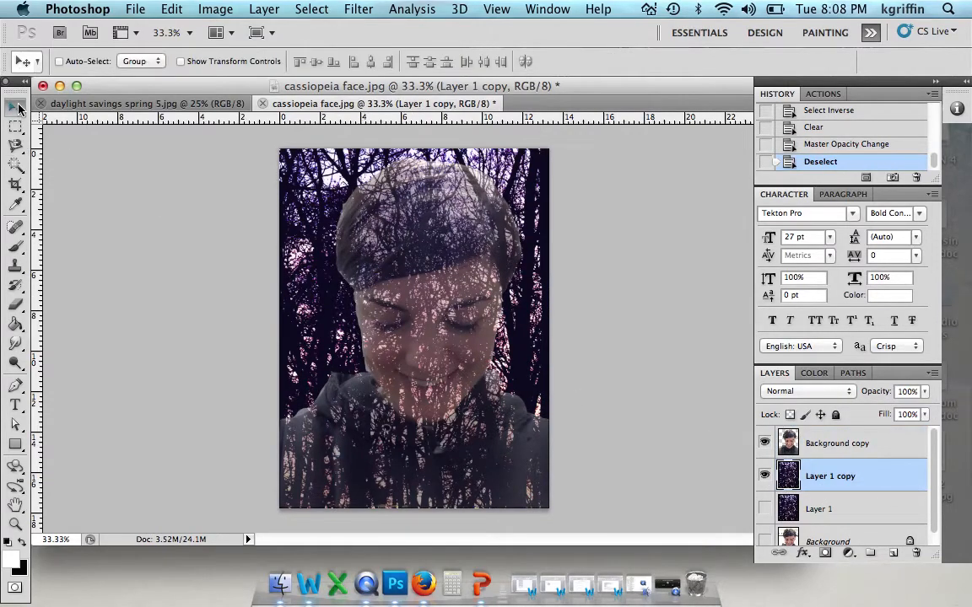
{"action": "left_click_drag", "start_coordinate": [242, 272], "coordinate": [245, 280]}
{"action": "left_click_drag", "start_coordinate": [456, 309], "coordinate": [420, 292]}
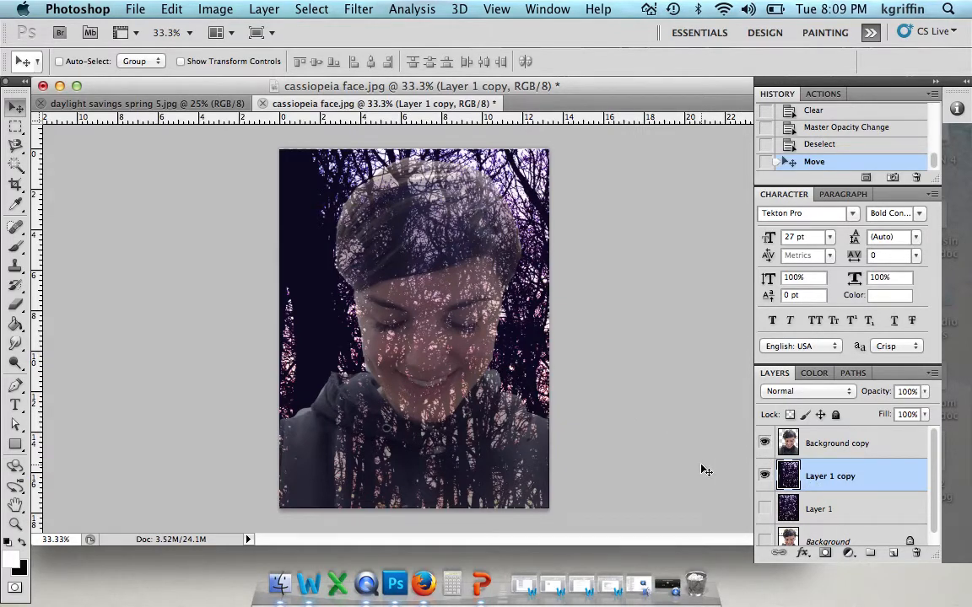
{"action": "key", "text": "super+t"}
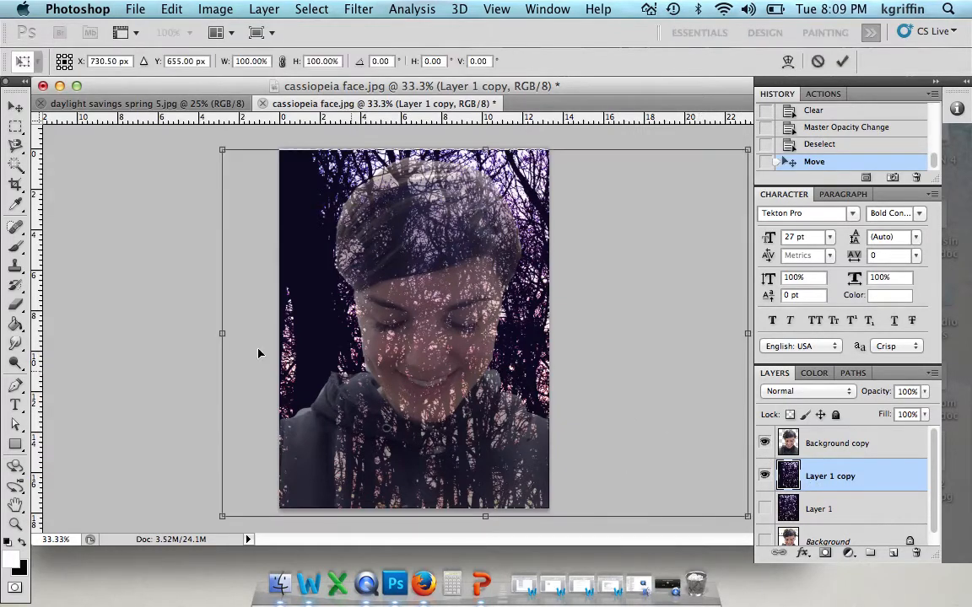
{"action": "key", "text": "Escape"}
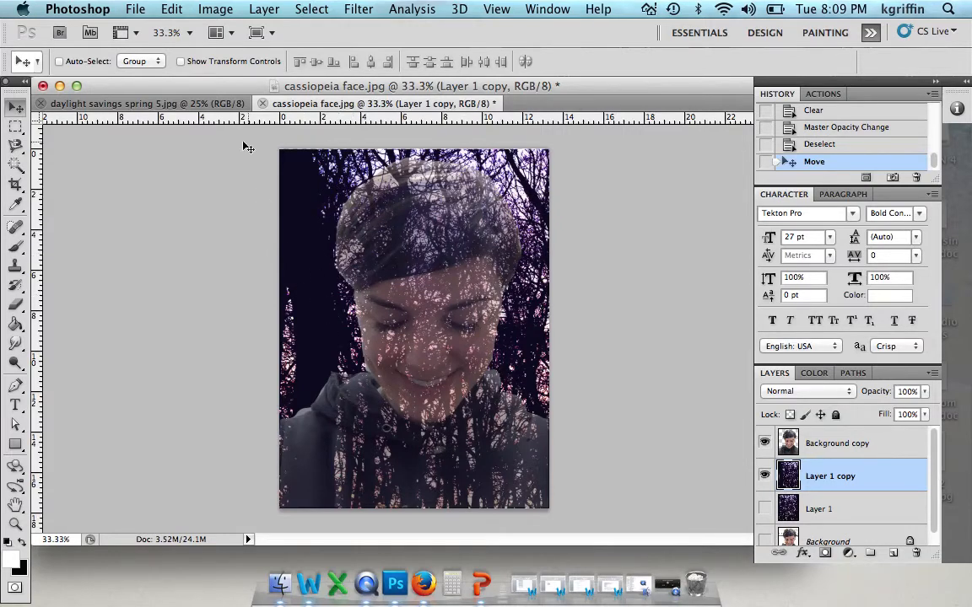
- Reselect the previous selection, delete the forest outside the woman's silhouette on Layer 1 copy, and deselect
{"action": "left_click", "coordinate": [317, 12]}
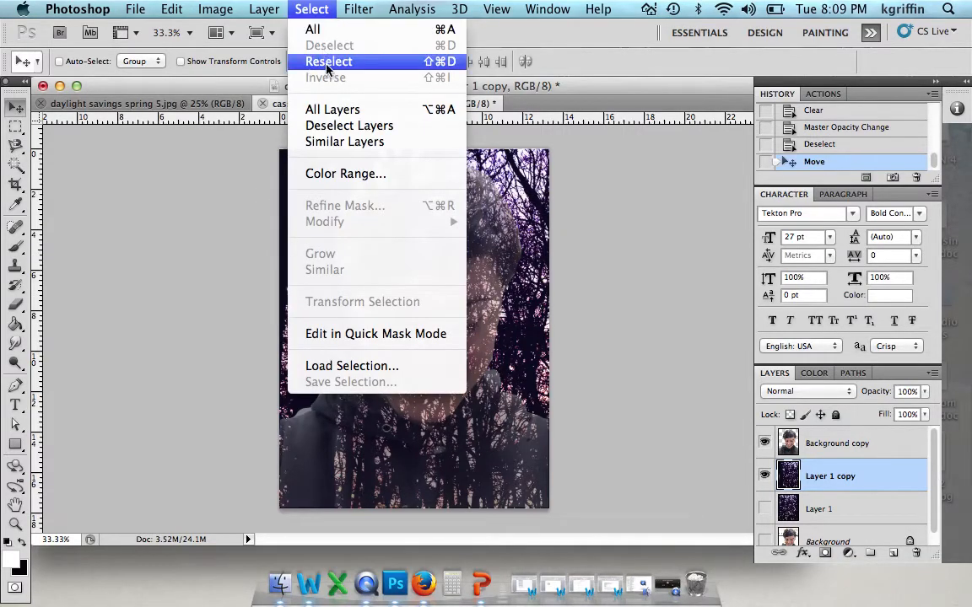
{"action": "left_click", "coordinate": [328, 67]}
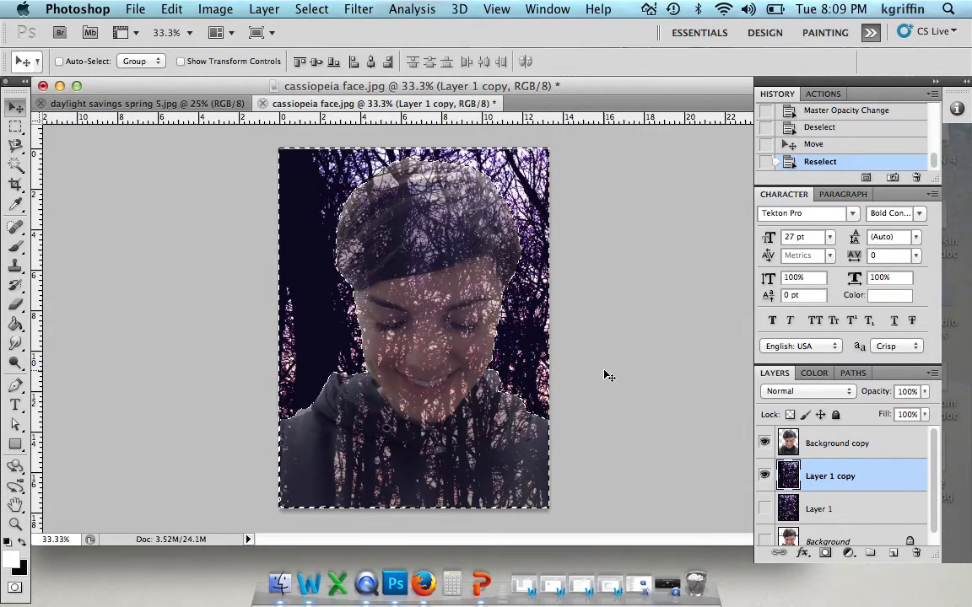
{"action": "key", "text": "Delete"}
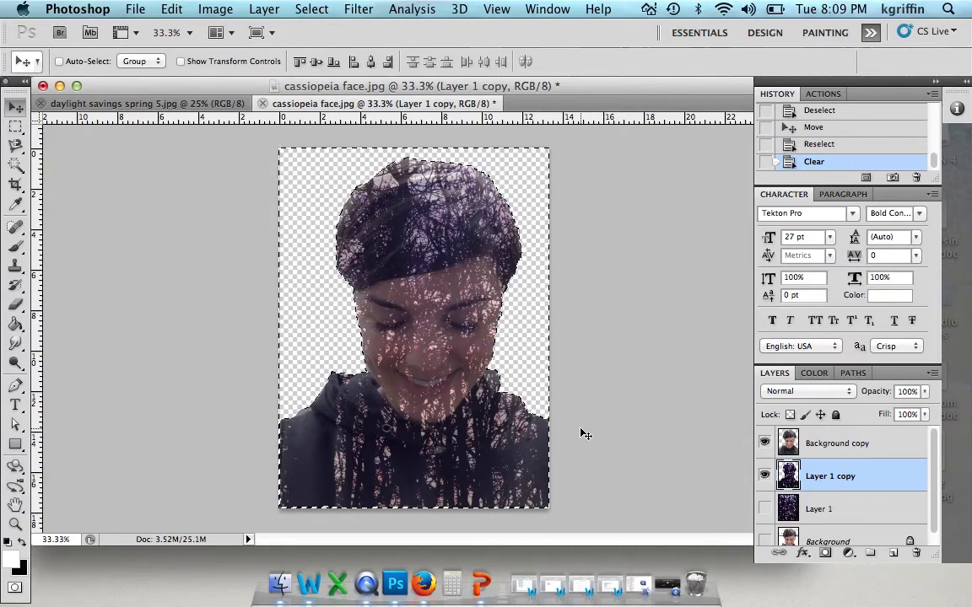
{"action": "key", "text": "super+d"}
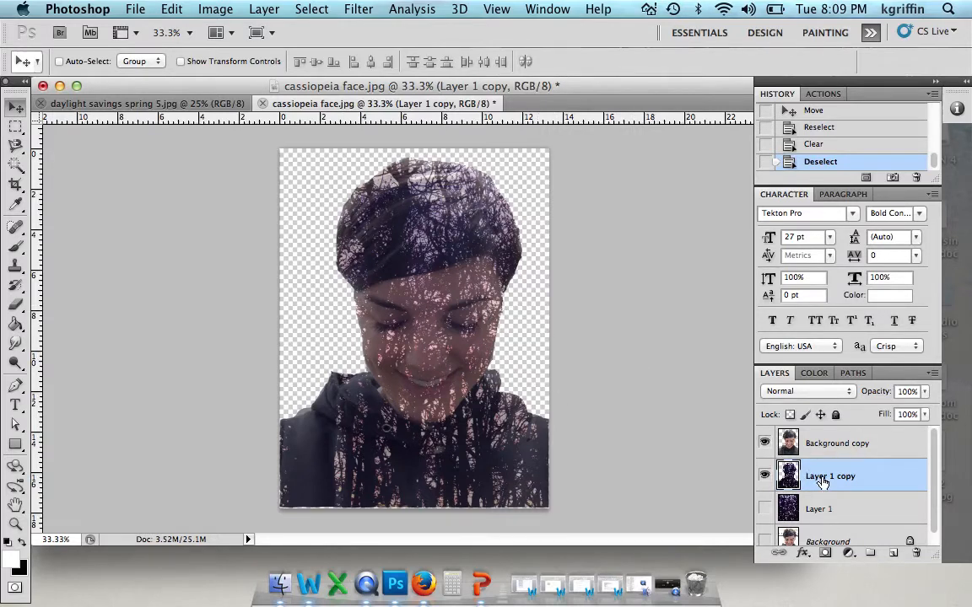
- Duplicate the cut-out Layer 1 copy and Background copy layers, and hide the two layers they were duplicated from
{"action": "left_click_drag", "start_coordinate": [823, 482], "coordinate": [870, 553]}
{"action": "left_click_drag", "start_coordinate": [846, 449], "coordinate": [870, 552]}
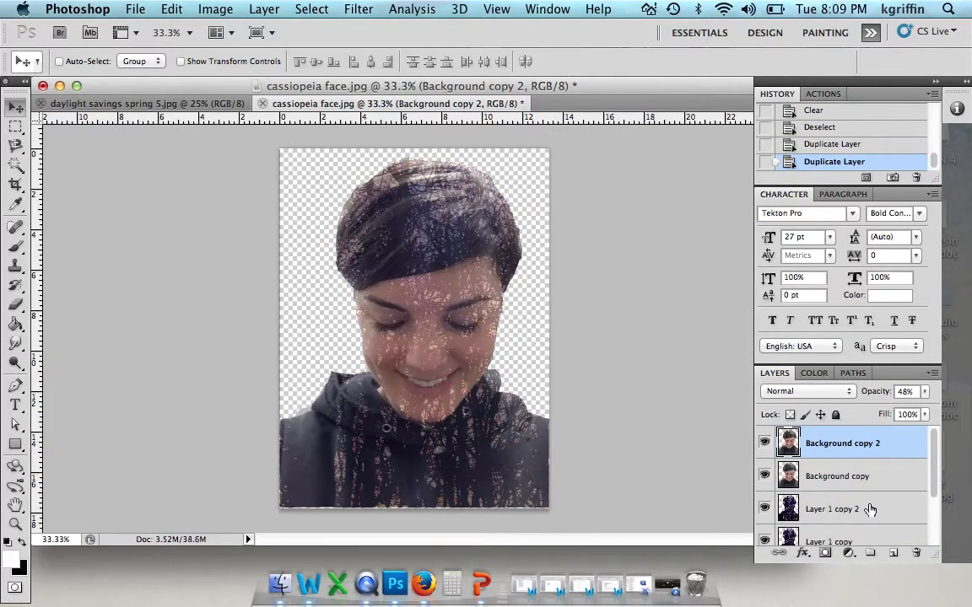
{"action": "scroll", "coordinate": [894, 498], "scroll_direction": "down", "scroll_amount": 1}
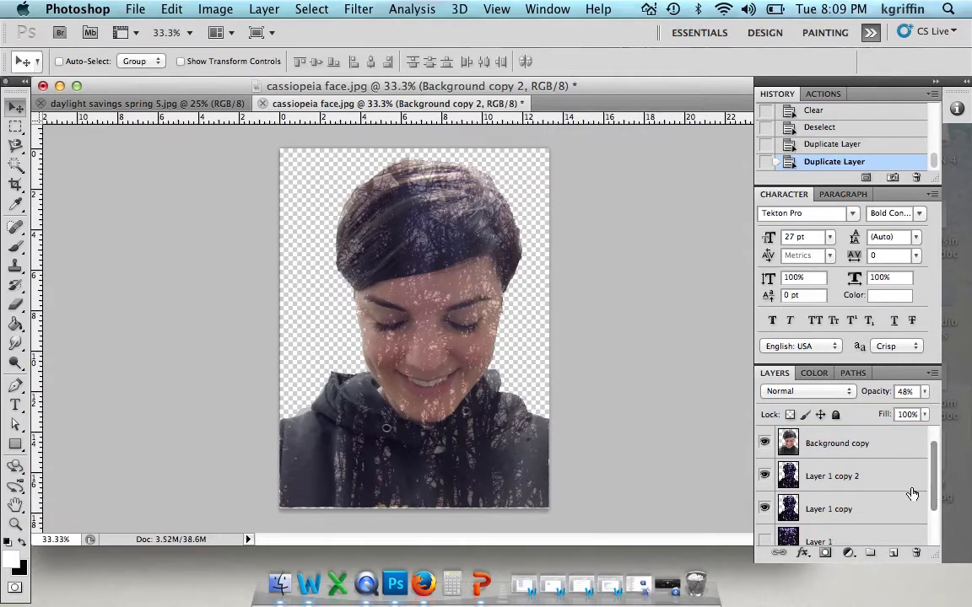
{"action": "left_click", "coordinate": [765, 508]}
{"action": "scroll", "coordinate": [844, 481], "scroll_direction": "up", "scroll_amount": 1}
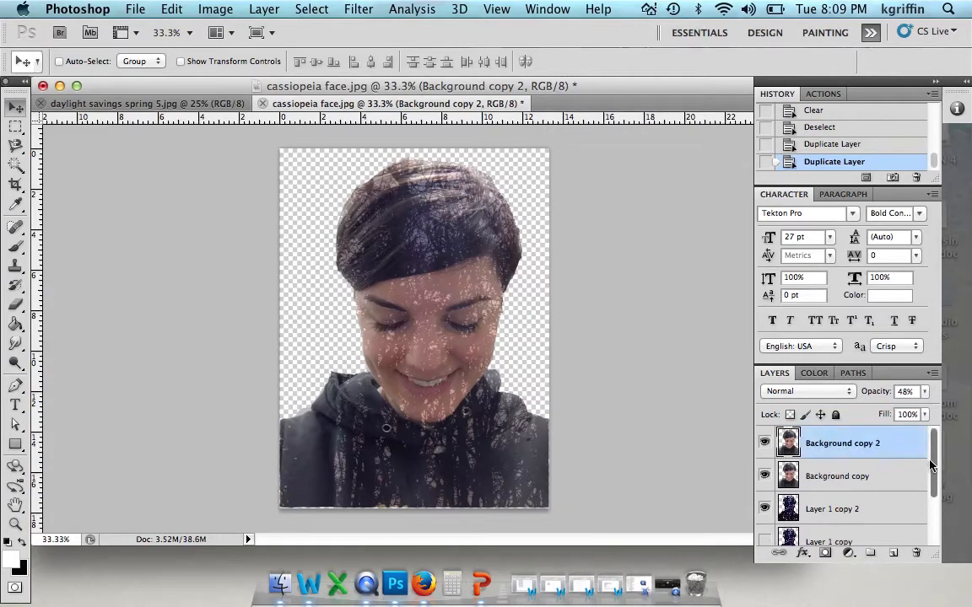
{"action": "left_click", "coordinate": [764, 475]}
- Place Layer 1 copy 2 directly beneath Background copy 2 and add a new empty layer just below both
{"action": "left_click_drag", "start_coordinate": [831, 509], "coordinate": [816, 475]}
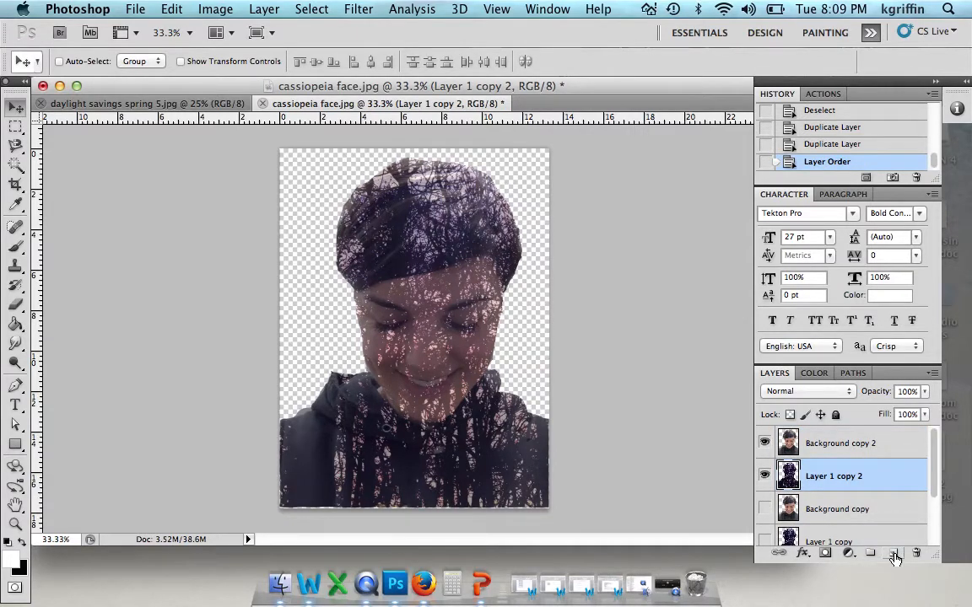
{"action": "left_click", "coordinate": [894, 554]}
{"action": "left_click_drag", "start_coordinate": [861, 469], "coordinate": [858, 516]}
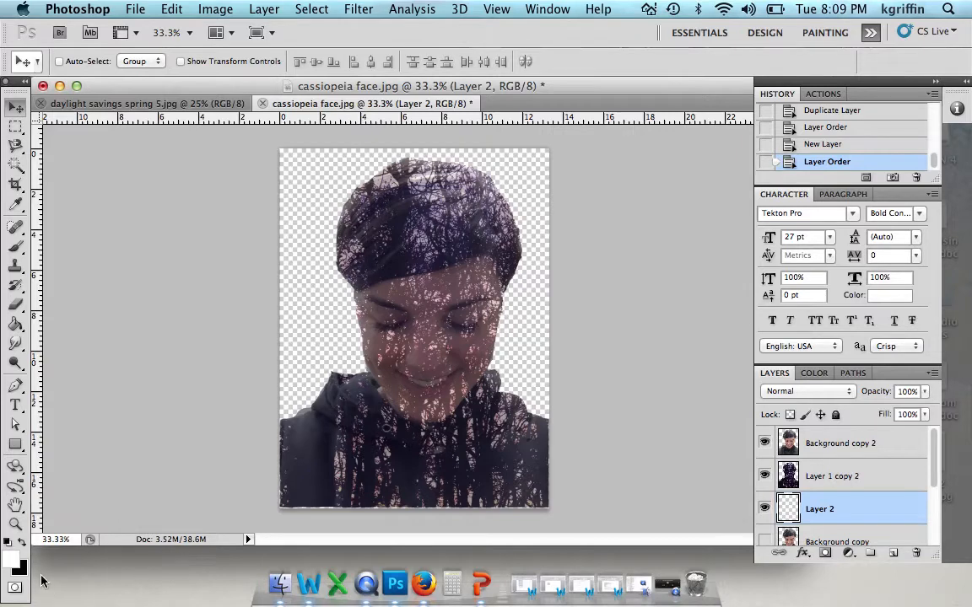
- Fill the empty Layer 2 with white using the Paint Bucket, keeping white as the foreground colour
{"action": "left_click", "coordinate": [15, 324]}
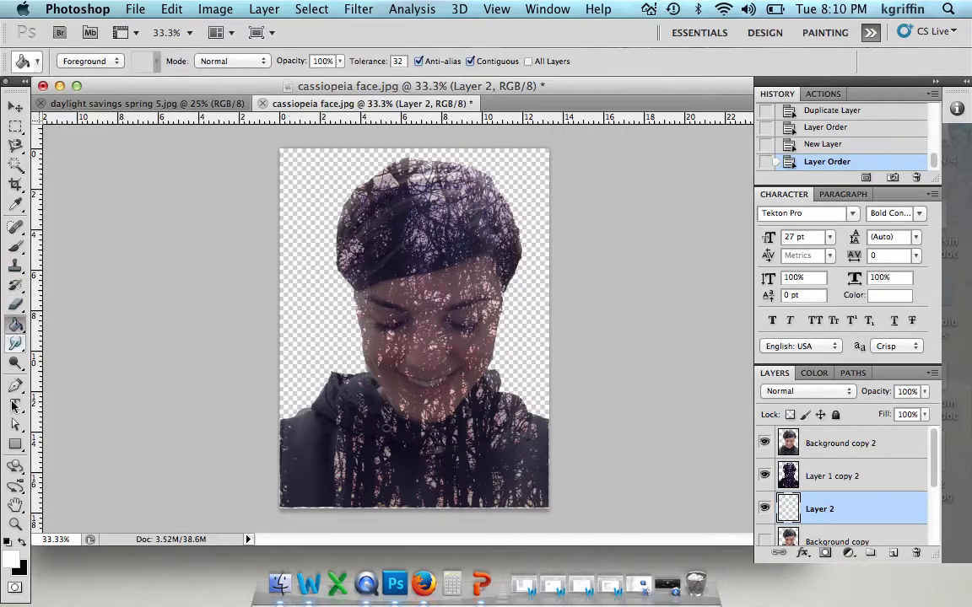
{"action": "left_click", "coordinate": [23, 547]}
{"action": "left_click", "coordinate": [23, 547]}
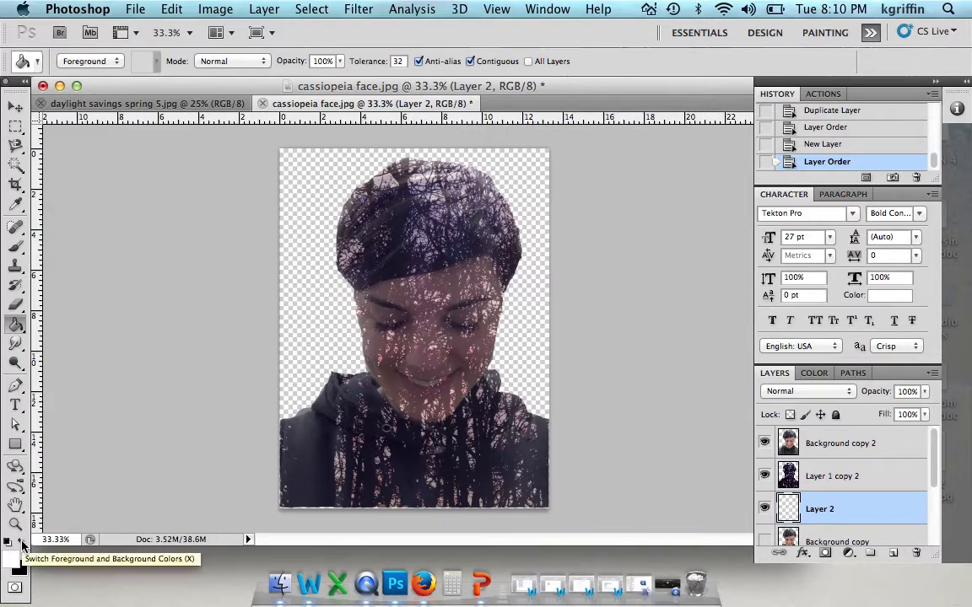
{"action": "left_click", "coordinate": [23, 548]}
{"action": "left_click", "coordinate": [23, 547]}
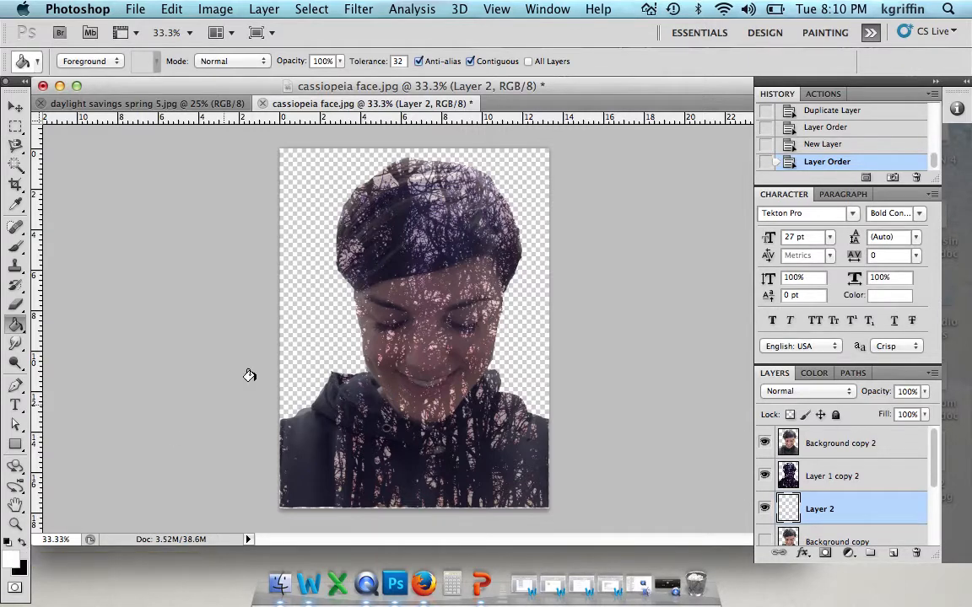
{"action": "left_click", "coordinate": [317, 324]}
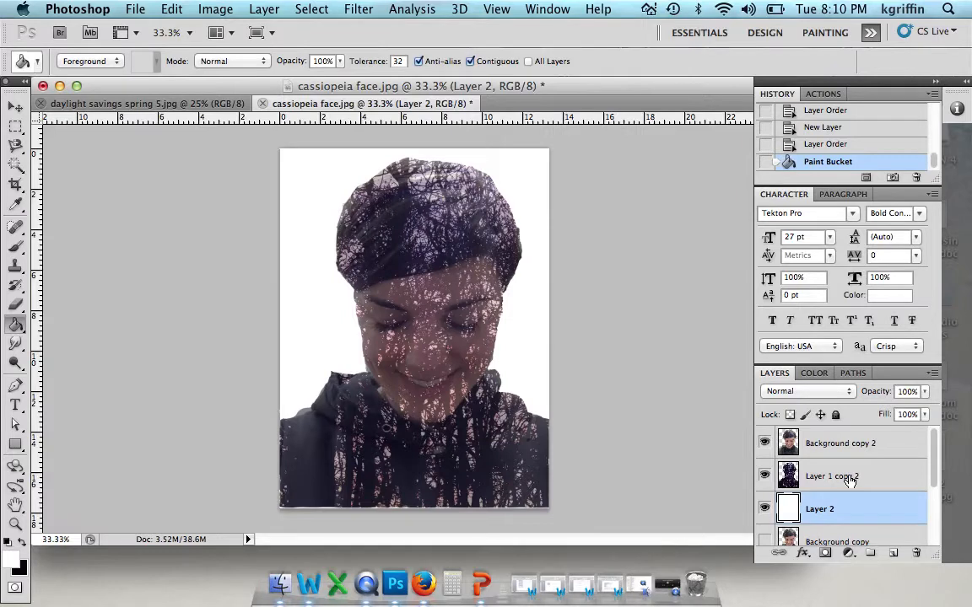
- Raise the opacity of Background copy 2 to 100% and activate the Eraser tool
{"action": "left_click", "coordinate": [14, 104]}
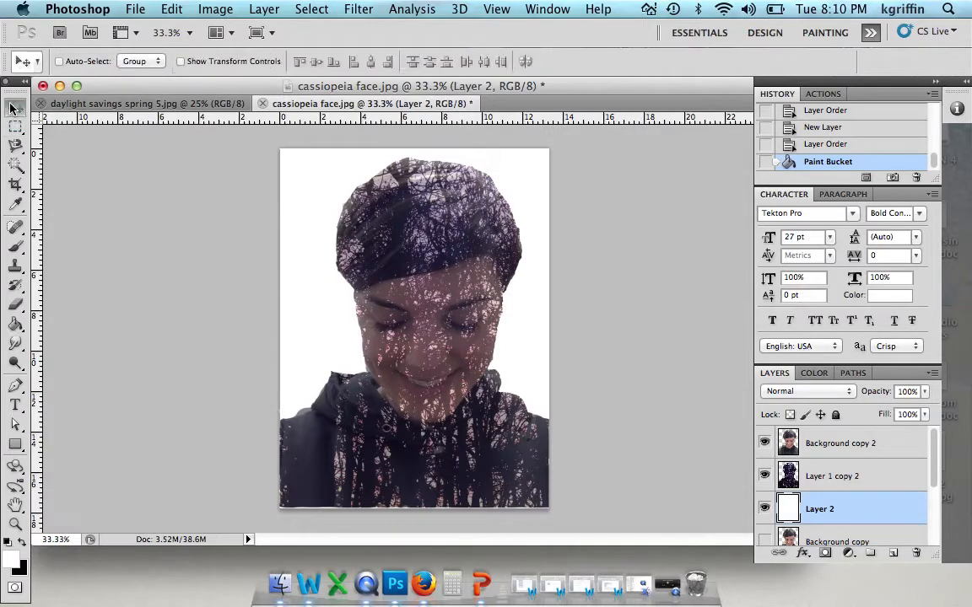
{"action": "left_click", "coordinate": [820, 480]}
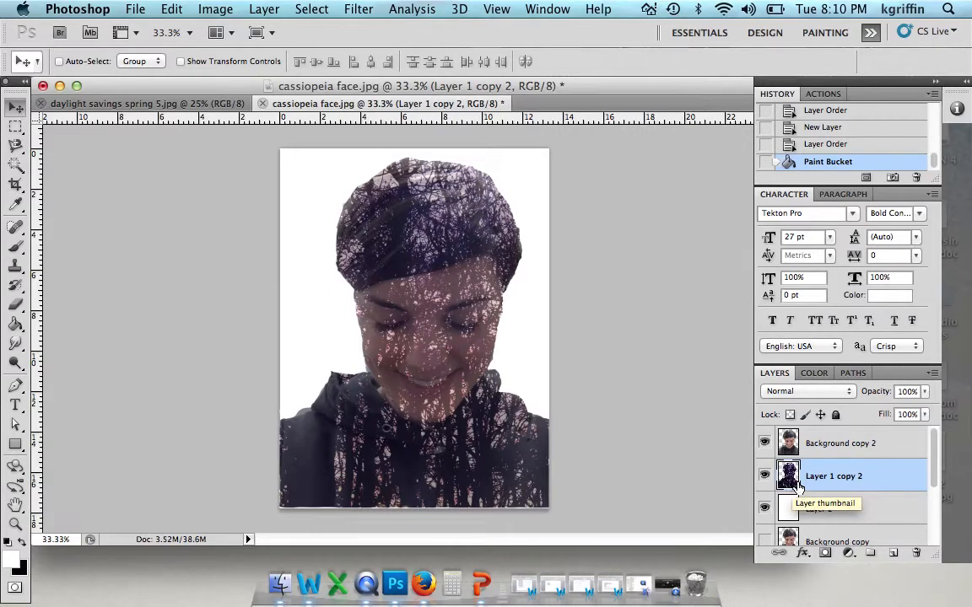
{"action": "left_click", "coordinate": [827, 447]}
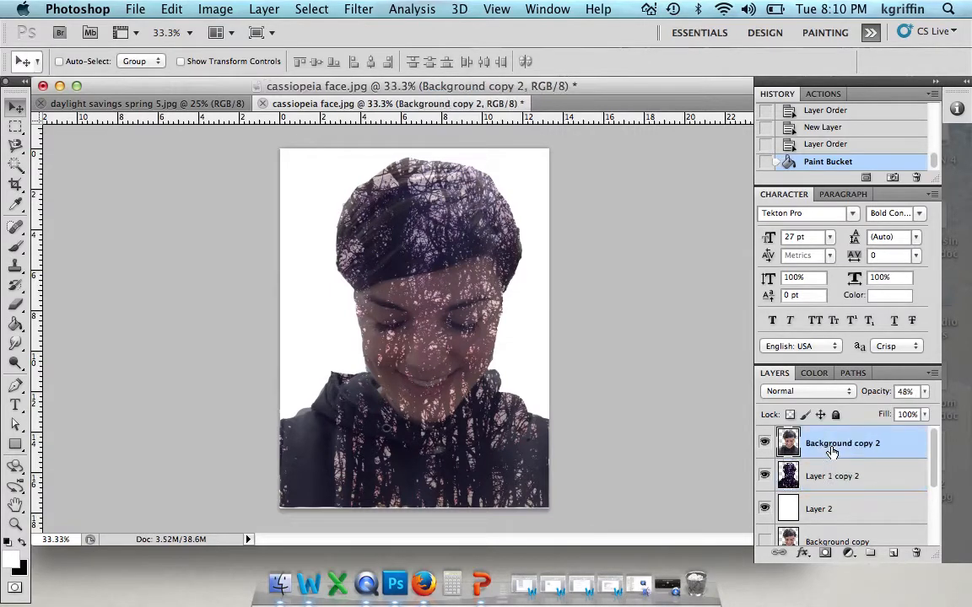
{"action": "left_click", "coordinate": [925, 392]}
{"action": "left_click", "coordinate": [916, 410]}
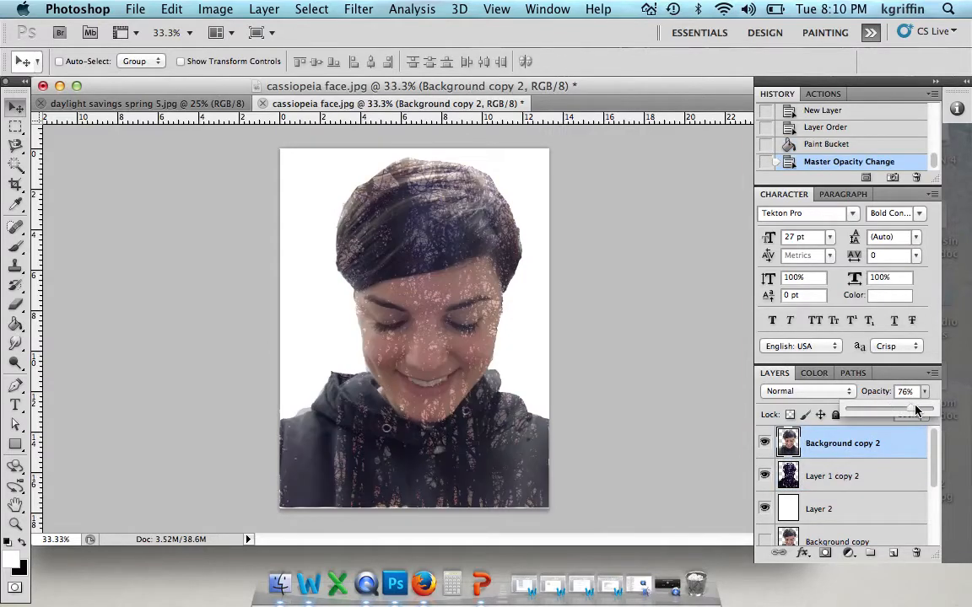
{"action": "left_click", "coordinate": [924, 411]}
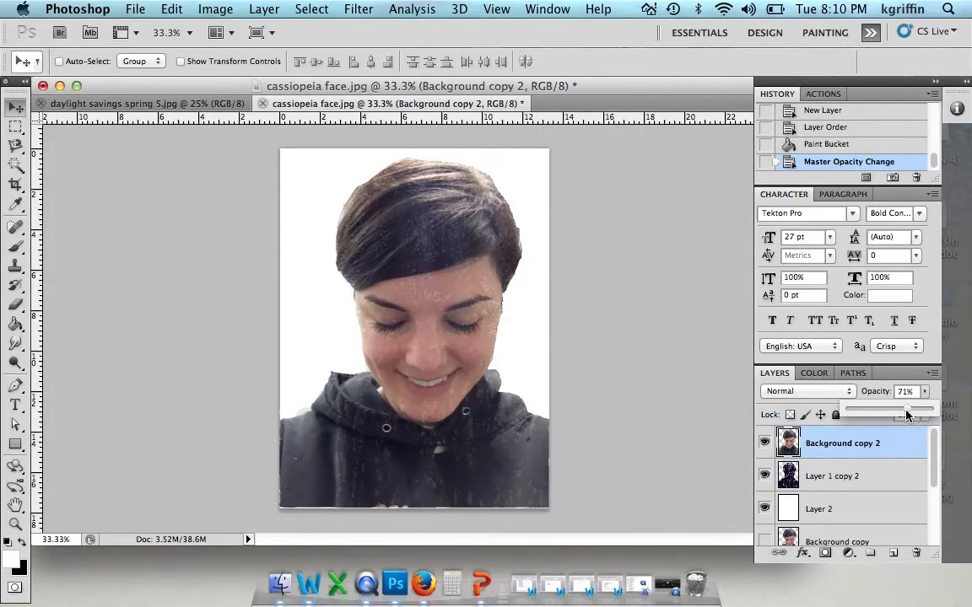
{"action": "mouse_move", "coordinate": [907, 414]}
{"action": "left_mouse_down"}
{"action": "mouse_move", "coordinate": [858, 413]}
{"action": "mouse_move", "coordinate": [910, 416]}
{"action": "left_mouse_up"}
{"action": "left_click_drag", "start_coordinate": [928, 411], "coordinate": [934, 412]}
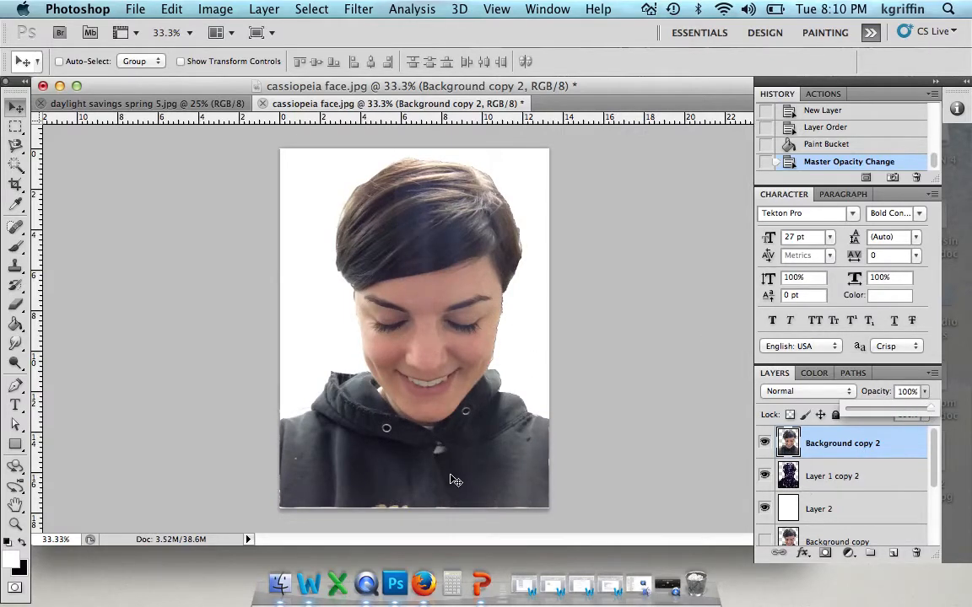
{"action": "left_click", "coordinate": [763, 472]}
{"action": "left_click", "coordinate": [15, 304]}
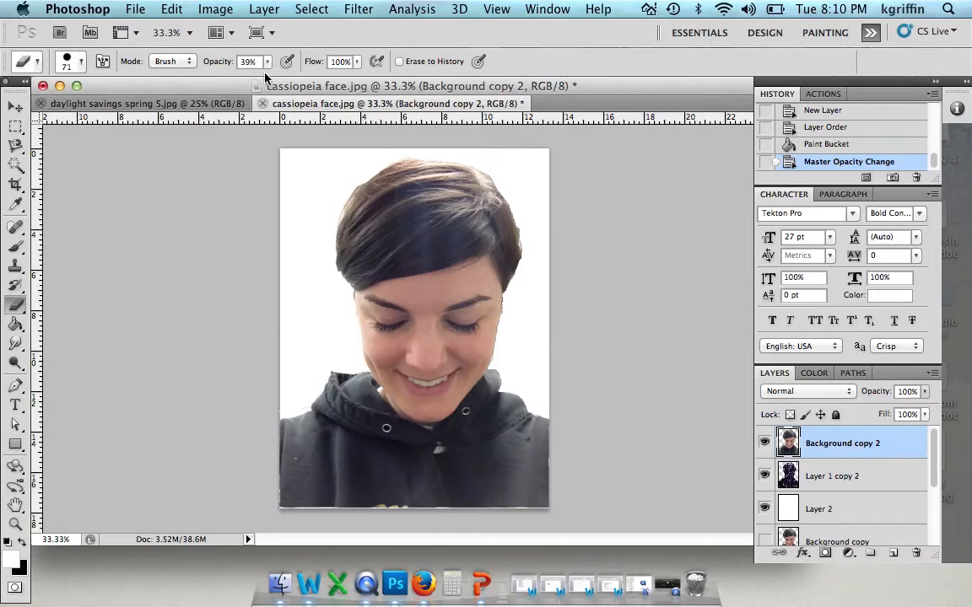
- Try erasing the front of the hoodie on Background copy 2 at 100% eraser opacity and undo the strokes
{"action": "left_click", "coordinate": [266, 62]}
{"action": "left_click_drag", "start_coordinate": [269, 78], "coordinate": [329, 94]}
{"action": "left_click", "coordinate": [338, 403]}
{"action": "mouse_move", "coordinate": [356, 440]}
{"action": "left_mouse_down"}
{"action": "mouse_move", "coordinate": [431, 478]}
{"action": "mouse_move", "coordinate": [371, 473]}
{"action": "mouse_move", "coordinate": [380, 462]}
{"action": "left_mouse_up"}
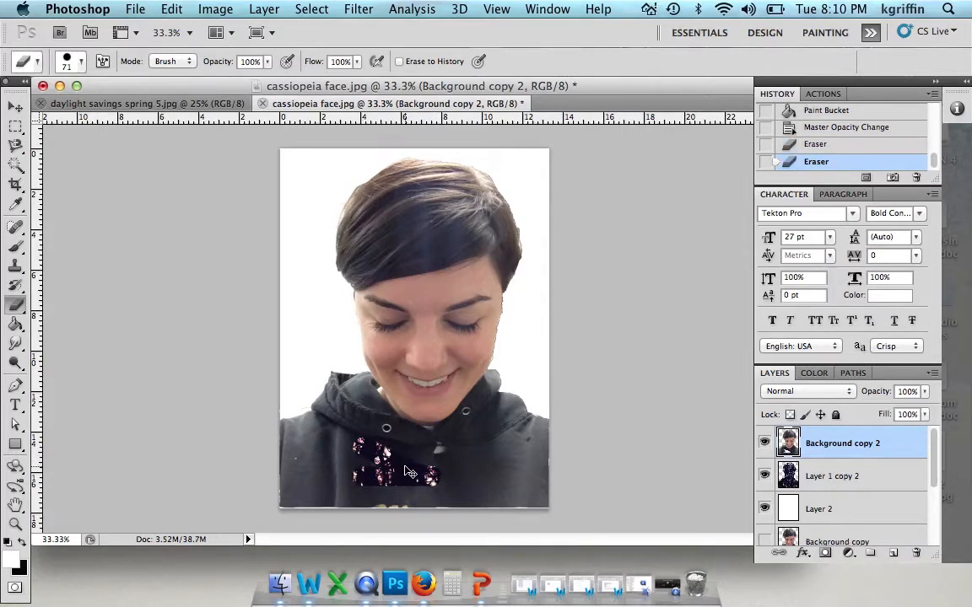
{"action": "key", "text": "super+z"}
{"action": "key", "text": "alt+super+z"}
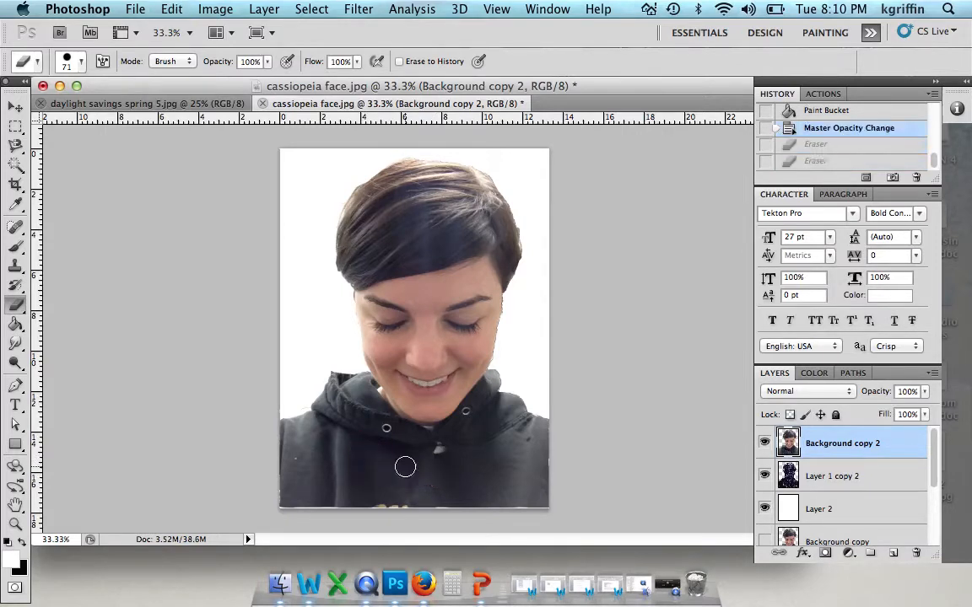
- Set the eraser opacity to 45% and erase over the hoodie's chest and shoulders on Background copy 2 to reveal the forest
{"action": "left_click", "coordinate": [267, 62]}
{"action": "left_click_drag", "start_coordinate": [244, 81], "coordinate": [230, 82]}
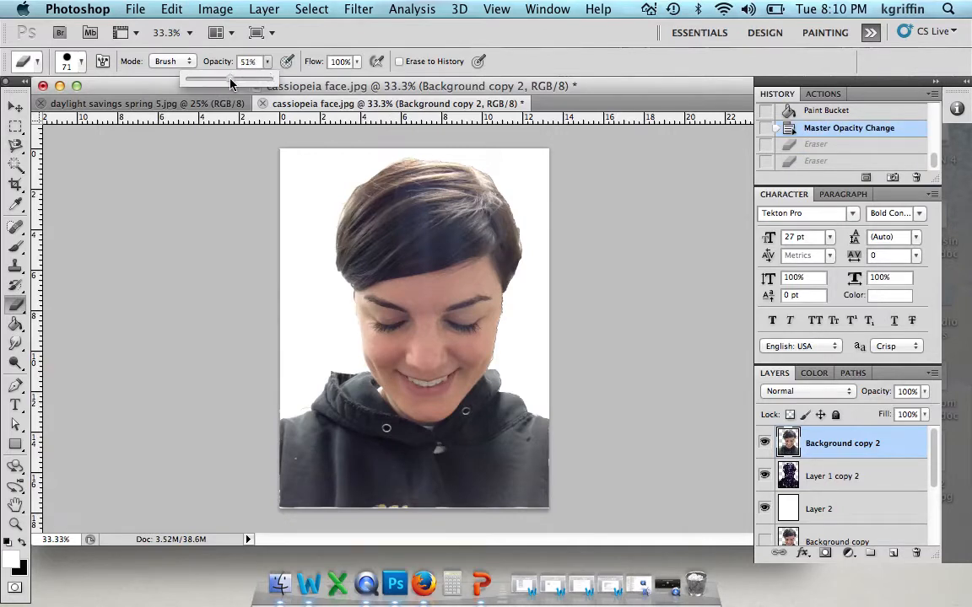
{"action": "mouse_move", "coordinate": [320, 467]}
{"action": "left_mouse_down"}
{"action": "mouse_move", "coordinate": [295, 458]}
{"action": "mouse_move", "coordinate": [305, 483]}
{"action": "mouse_move", "coordinate": [283, 490]}
{"action": "mouse_move", "coordinate": [296, 483]}
{"action": "mouse_move", "coordinate": [340, 504]}
{"action": "mouse_move", "coordinate": [326, 507]}
{"action": "mouse_move", "coordinate": [320, 480]}
{"action": "mouse_move", "coordinate": [365, 477]}
{"action": "mouse_move", "coordinate": [383, 490]}
{"action": "mouse_move", "coordinate": [346, 497]}
{"action": "mouse_move", "coordinate": [380, 475]}
{"action": "mouse_move", "coordinate": [415, 504]}
{"action": "mouse_move", "coordinate": [403, 504]}
{"action": "mouse_move", "coordinate": [409, 458]}
{"action": "mouse_move", "coordinate": [373, 453]}
{"action": "mouse_move", "coordinate": [375, 476]}
{"action": "mouse_move", "coordinate": [342, 457]}
{"action": "mouse_move", "coordinate": [284, 451]}
{"action": "mouse_move", "coordinate": [306, 440]}
{"action": "mouse_move", "coordinate": [288, 429]}
{"action": "mouse_move", "coordinate": [327, 423]}
{"action": "mouse_move", "coordinate": [376, 438]}
{"action": "mouse_move", "coordinate": [439, 488]}
{"action": "mouse_move", "coordinate": [397, 516]}
{"action": "mouse_move", "coordinate": [307, 526]}
{"action": "mouse_move", "coordinate": [524, 520]}
{"action": "mouse_move", "coordinate": [562, 502]}
{"action": "mouse_move", "coordinate": [555, 478]}
{"action": "mouse_move", "coordinate": [501, 478]}
{"action": "mouse_move", "coordinate": [553, 411]}
{"action": "mouse_move", "coordinate": [532, 419]}
{"action": "mouse_move", "coordinate": [526, 399]}
{"action": "mouse_move", "coordinate": [535, 405]}
{"action": "mouse_move", "coordinate": [495, 400]}
{"action": "mouse_move", "coordinate": [516, 400]}
{"action": "mouse_move", "coordinate": [543, 438]}
{"action": "mouse_move", "coordinate": [544, 501]}
{"action": "mouse_move", "coordinate": [405, 518]}
{"action": "mouse_move", "coordinate": [530, 502]}
{"action": "mouse_move", "coordinate": [443, 478]}
{"action": "mouse_move", "coordinate": [519, 479]}
{"action": "mouse_move", "coordinate": [431, 468]}
{"action": "mouse_move", "coordinate": [524, 447]}
{"action": "mouse_move", "coordinate": [489, 430]}
{"action": "mouse_move", "coordinate": [472, 420]}
{"action": "left_mouse_up"}
{"action": "mouse_move", "coordinate": [478, 413]}
{"action": "left_mouse_down"}
{"action": "mouse_move", "coordinate": [487, 396]}
{"action": "mouse_move", "coordinate": [430, 442]}
{"action": "mouse_move", "coordinate": [426, 434]}
{"action": "left_mouse_up"}
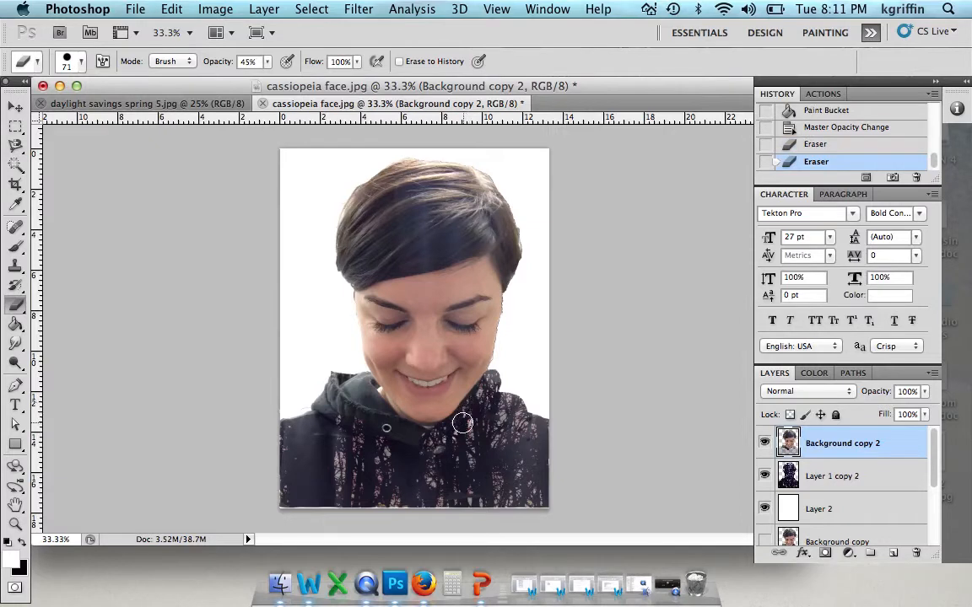
{"action": "left_click", "coordinate": [443, 411]}
{"action": "key", "text": "super+z"}
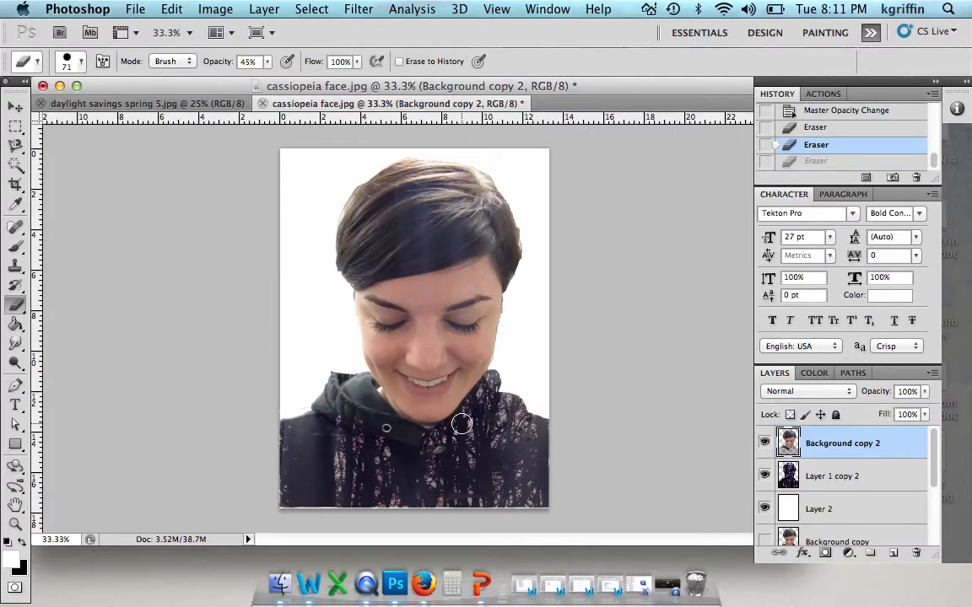
- Erase closely along the hoodie's neckline beneath the jaw and chin on Background copy 2, leaving the face intact
{"action": "key", "text": "super+equal"}
{"action": "key", "text": "super+equal"}
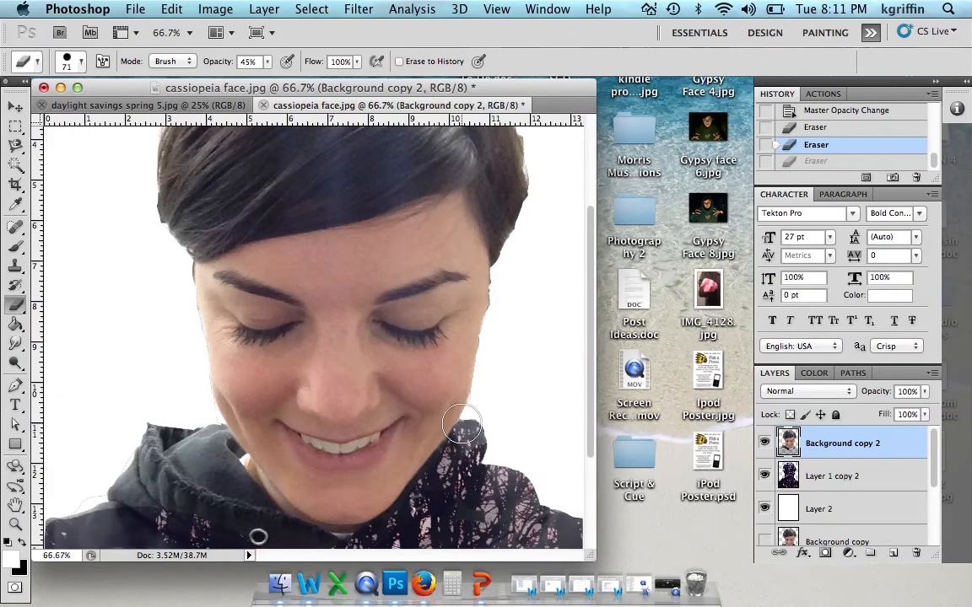
{"action": "mouse_move", "coordinate": [462, 428]}
{"action": "left_mouse_down"}
{"action": "mouse_move", "coordinate": [371, 456]}
{"action": "mouse_move", "coordinate": [352, 540]}
{"action": "mouse_move", "coordinate": [291, 529]}
{"action": "left_mouse_up"}
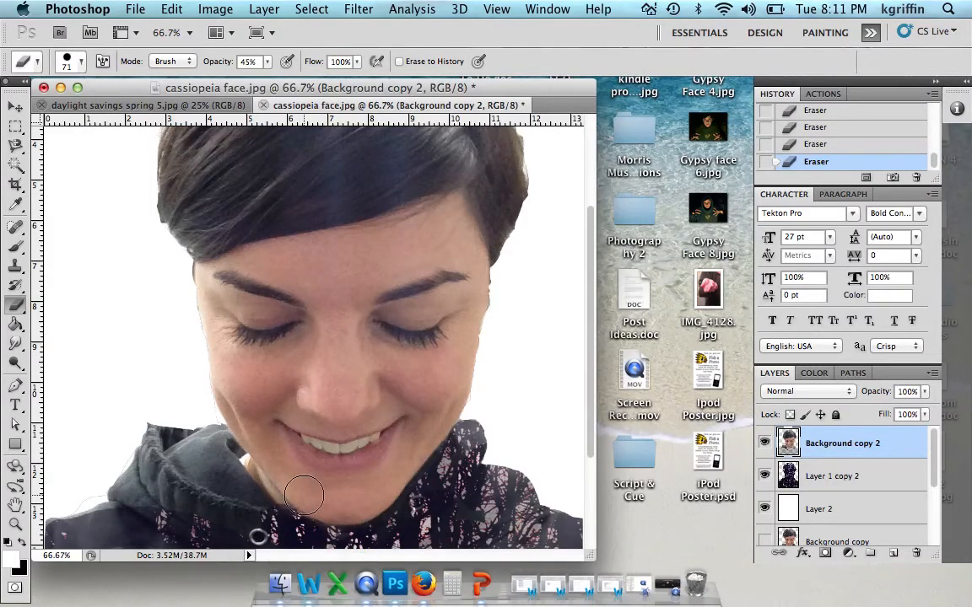
- Erase over the hood and shoulder on the image's left side of Background copy 2
{"action": "key", "text": "super+minus"}
{"action": "key", "text": "super+minus"}
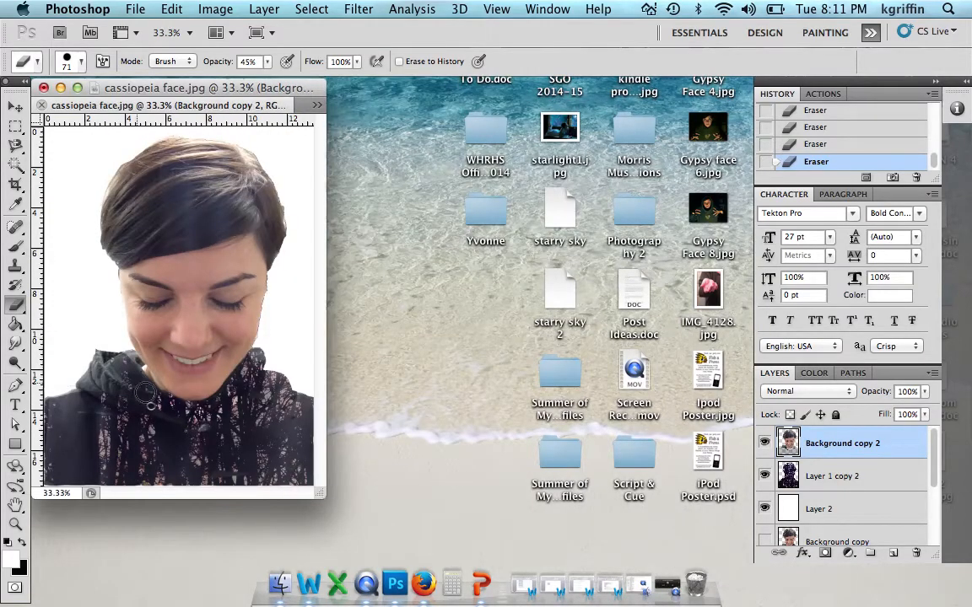
{"action": "mouse_move", "coordinate": [106, 367]}
{"action": "left_mouse_down"}
{"action": "mouse_move", "coordinate": [94, 385]}
{"action": "mouse_move", "coordinate": [121, 395]}
{"action": "mouse_move", "coordinate": [149, 396]}
{"action": "mouse_move", "coordinate": [140, 377]}
{"action": "left_mouse_up"}
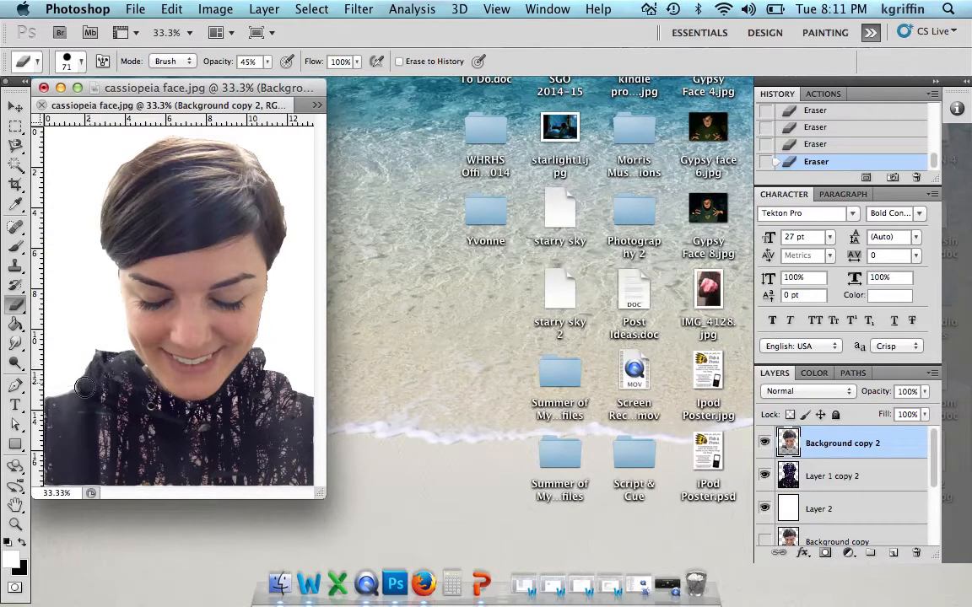
{"action": "mouse_move", "coordinate": [84, 386]}
{"action": "left_mouse_down"}
{"action": "mouse_move", "coordinate": [43, 408]}
{"action": "mouse_move", "coordinate": [92, 412]}
{"action": "mouse_move", "coordinate": [106, 380]}
{"action": "mouse_move", "coordinate": [46, 384]}
{"action": "mouse_move", "coordinate": [44, 426]}
{"action": "mouse_move", "coordinate": [60, 430]}
{"action": "mouse_move", "coordinate": [69, 405]}
{"action": "mouse_move", "coordinate": [83, 421]}
{"action": "left_mouse_up"}
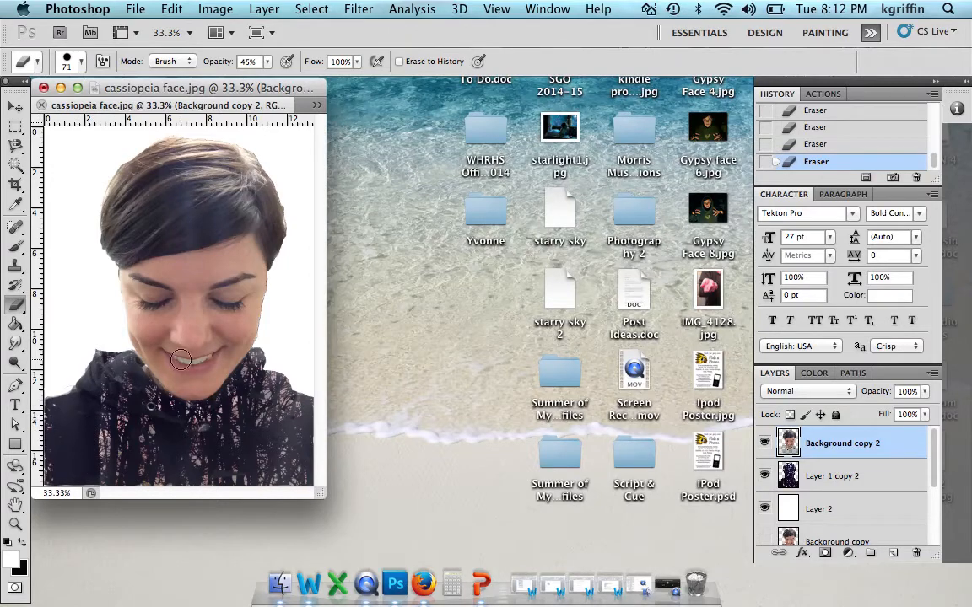
- Try erasing the dark fringe beside the face on Background copy 2 and Layer 2, and step back through the eraser strokes
{"action": "key", "text": "super+equal"}
{"action": "key", "text": "super+equal"}
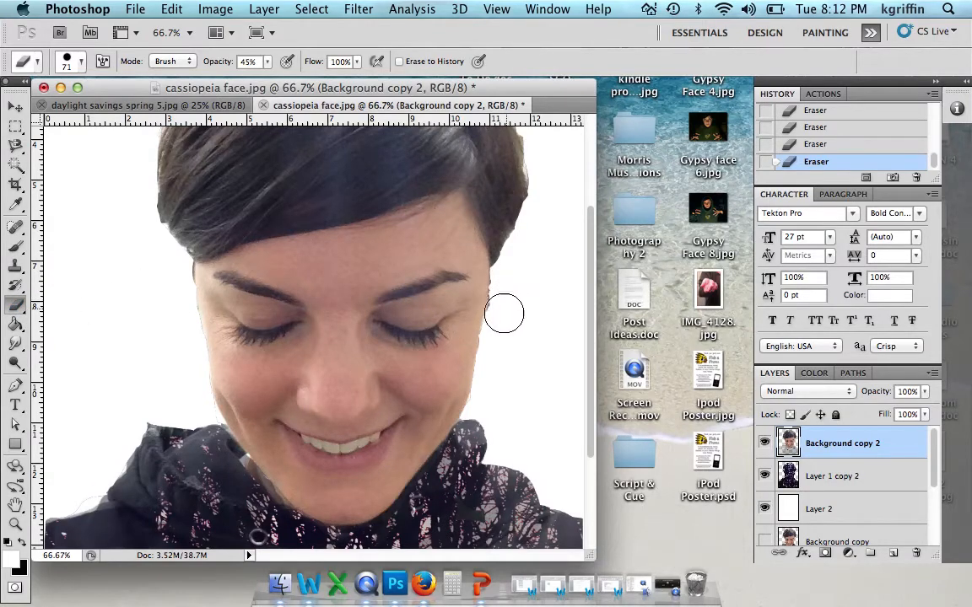
{"action": "key", "text": "super+z"}
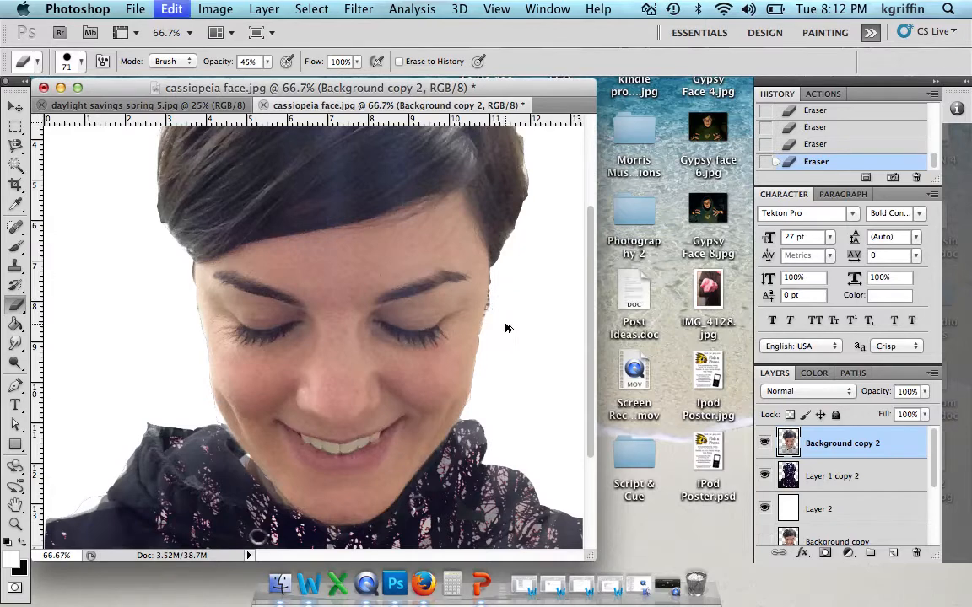
{"action": "key", "text": "super+z"}
{"action": "left_click", "coordinate": [814, 509]}
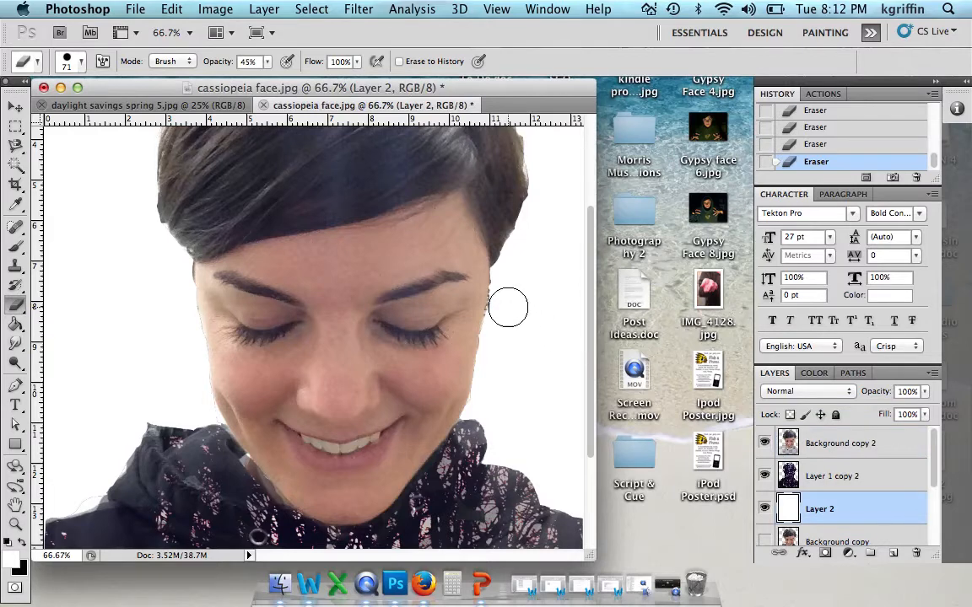
{"action": "left_click_drag", "start_coordinate": [508, 306], "coordinate": [505, 318]}
{"action": "key", "text": "super+alt+z"}
{"action": "key", "text": "super+alt+z"}
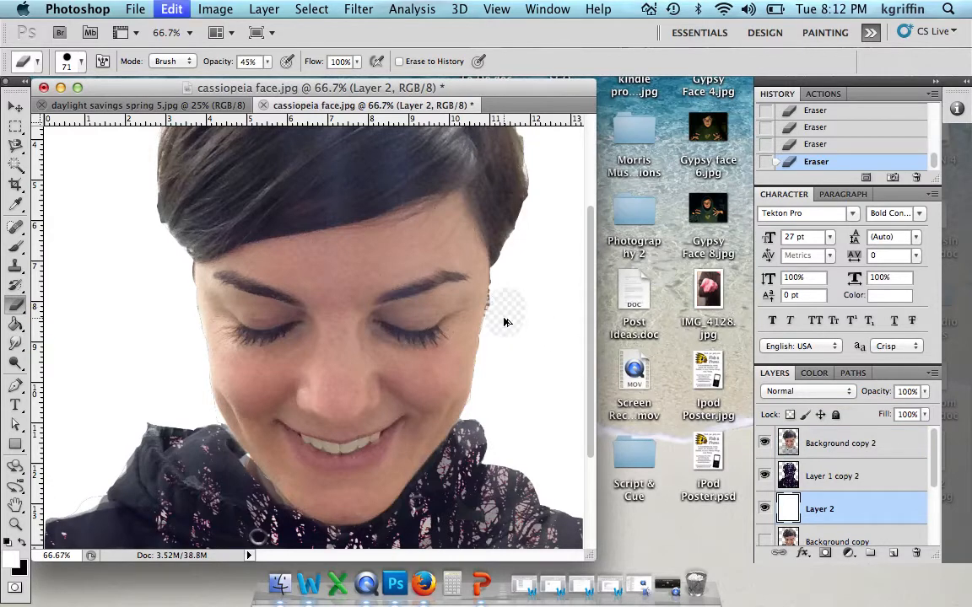
{"action": "key", "text": "super+alt+z"}
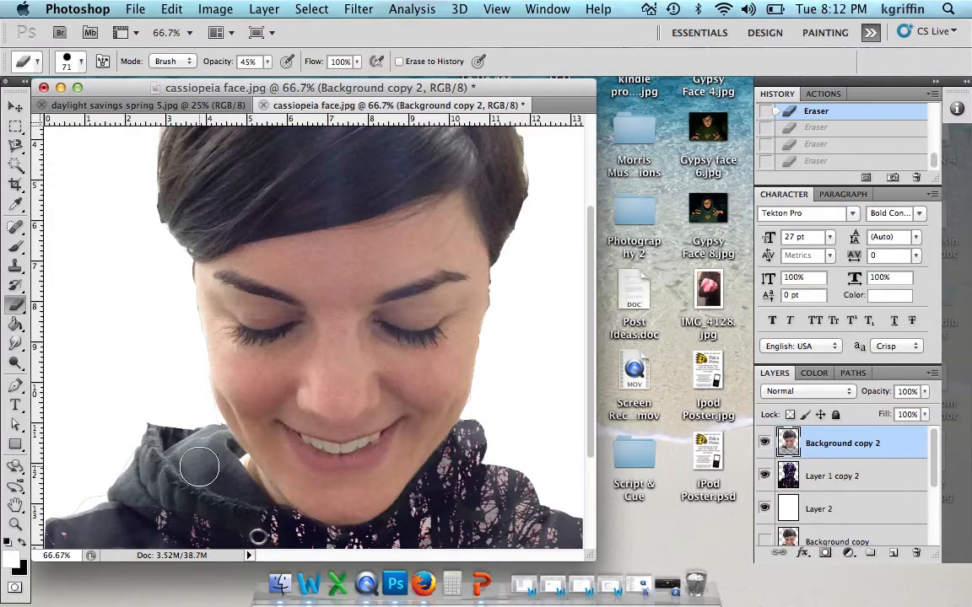
- Erase over the left part of the hood on Background copy 2 at 45% opacity, undoing the extra strokes beside the cheek
{"action": "mouse_move", "coordinate": [173, 435]}
{"action": "left_mouse_down"}
{"action": "mouse_move", "coordinate": [160, 451]}
{"action": "mouse_move", "coordinate": [237, 504]}
{"action": "mouse_move", "coordinate": [211, 462]}
{"action": "mouse_move", "coordinate": [163, 449]}
{"action": "mouse_move", "coordinate": [93, 530]}
{"action": "mouse_move", "coordinate": [134, 514]}
{"action": "left_mouse_up"}
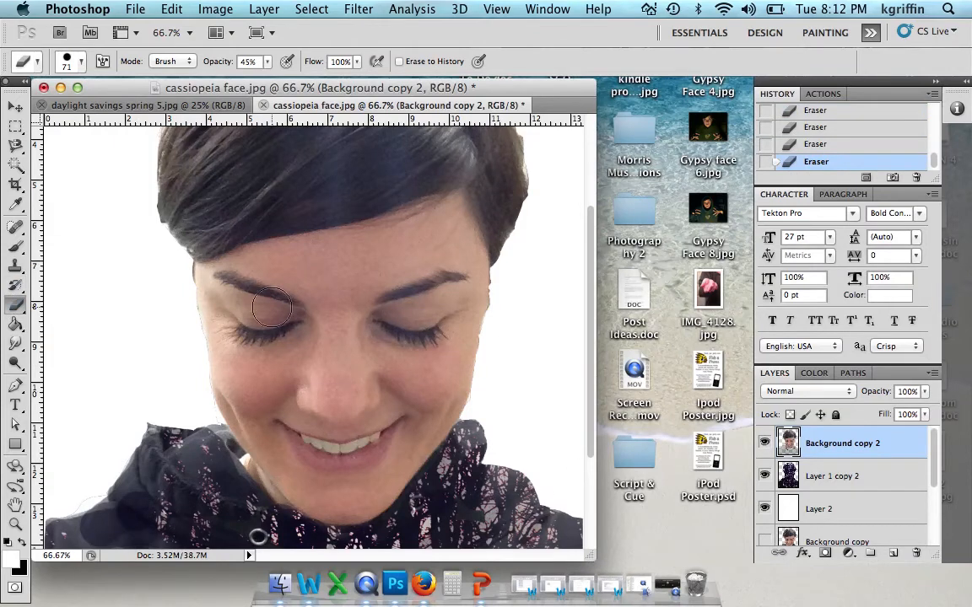
{"action": "mouse_move", "coordinate": [495, 307]}
{"action": "left_mouse_down"}
{"action": "mouse_move", "coordinate": [497, 315]}
{"action": "mouse_move", "coordinate": [482, 297]}
{"action": "mouse_move", "coordinate": [505, 341]}
{"action": "left_mouse_up"}
{"action": "key", "text": "super+alt+z"}
{"action": "key", "text": "super+alt+z"}
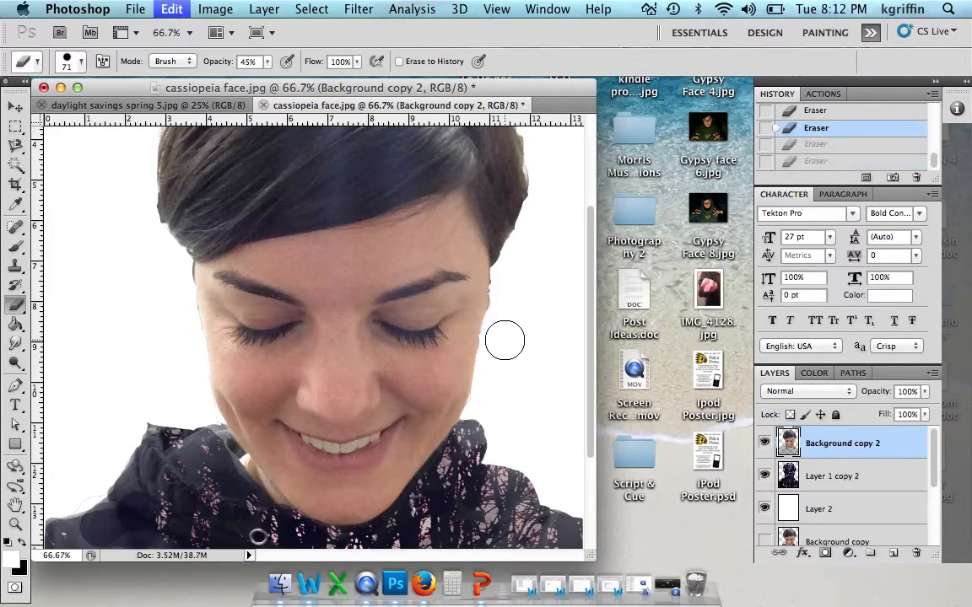
- Merge Layer 1 copy 2 and Background copy 2 into one layer
{"action": "left_click", "coordinate": [833, 477]}
{"action": "left_click", "coordinate": [826, 453], "text": "shift"}
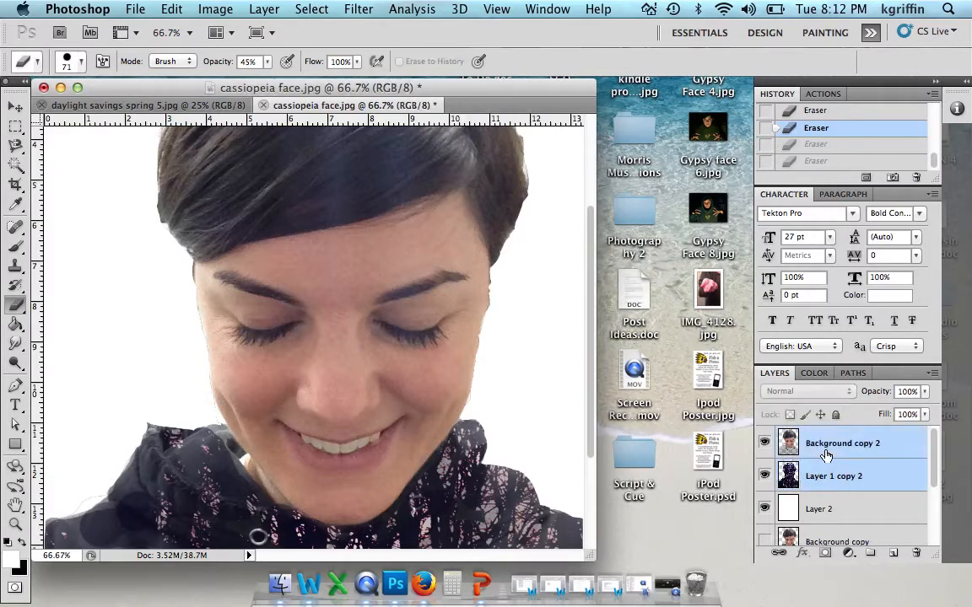
{"action": "right_click", "coordinate": [831, 473]}
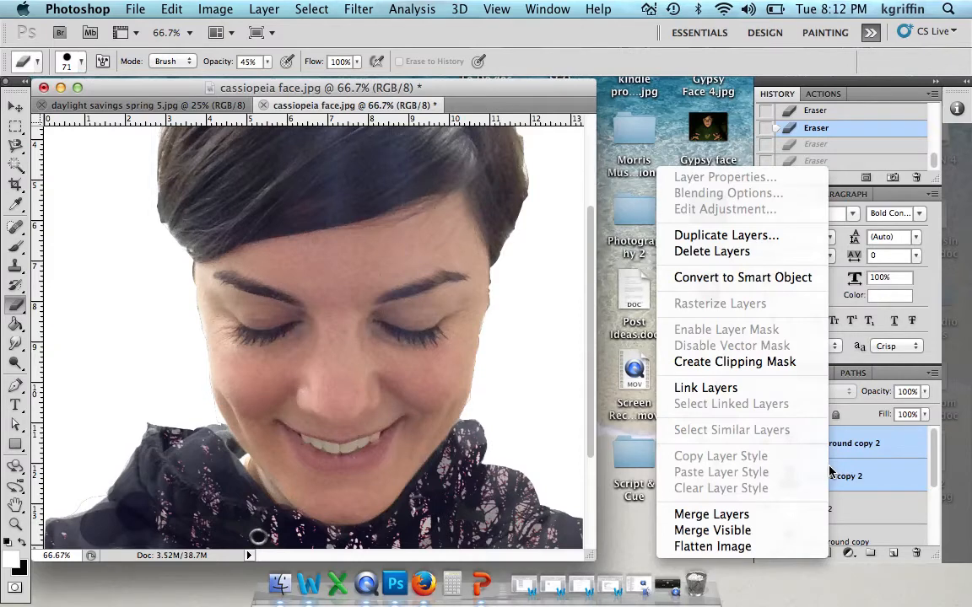
{"action": "left_click", "coordinate": [721, 514]}
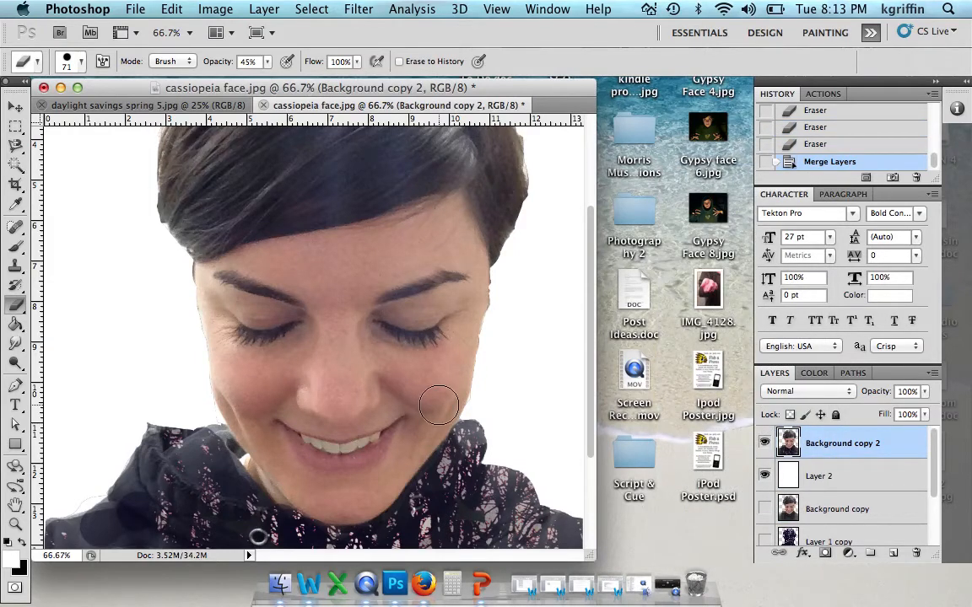
- Try erasing the dark fringe beside the right side of the face on the merged layer and undo the strokes
{"action": "left_click", "coordinate": [505, 309]}
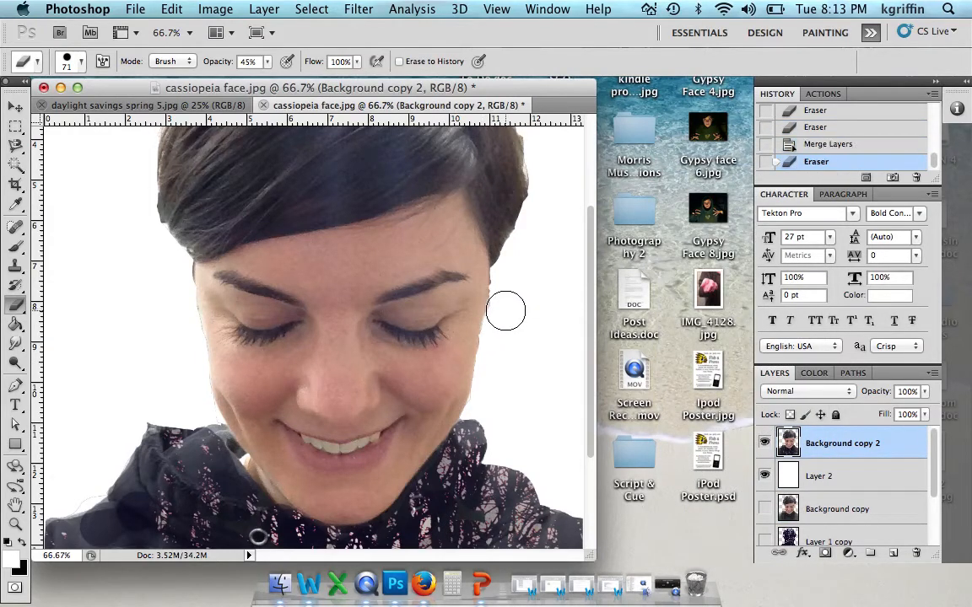
{"action": "left_click_drag", "start_coordinate": [505, 308], "coordinate": [493, 342]}
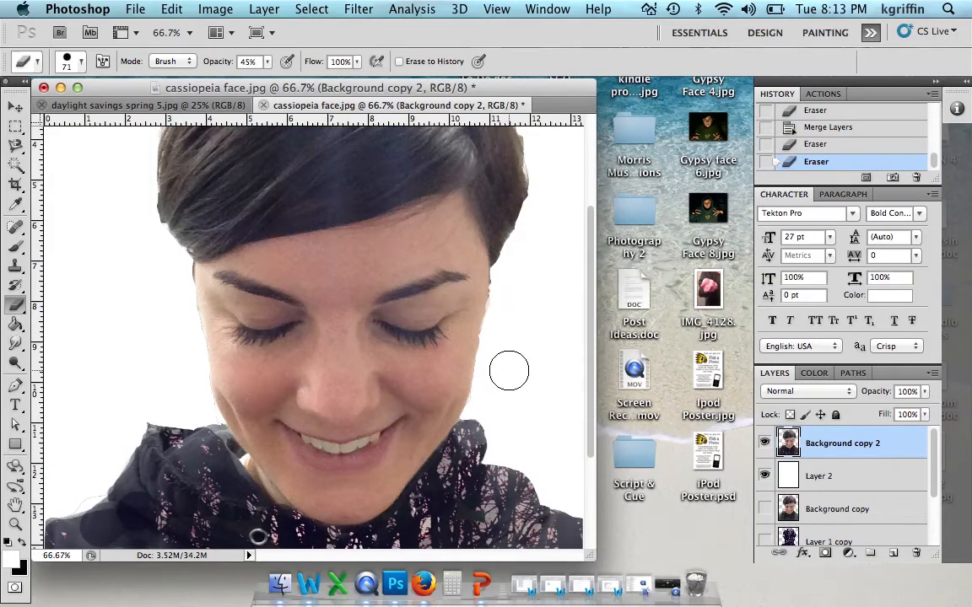
{"action": "key", "text": "ctrl+z"}
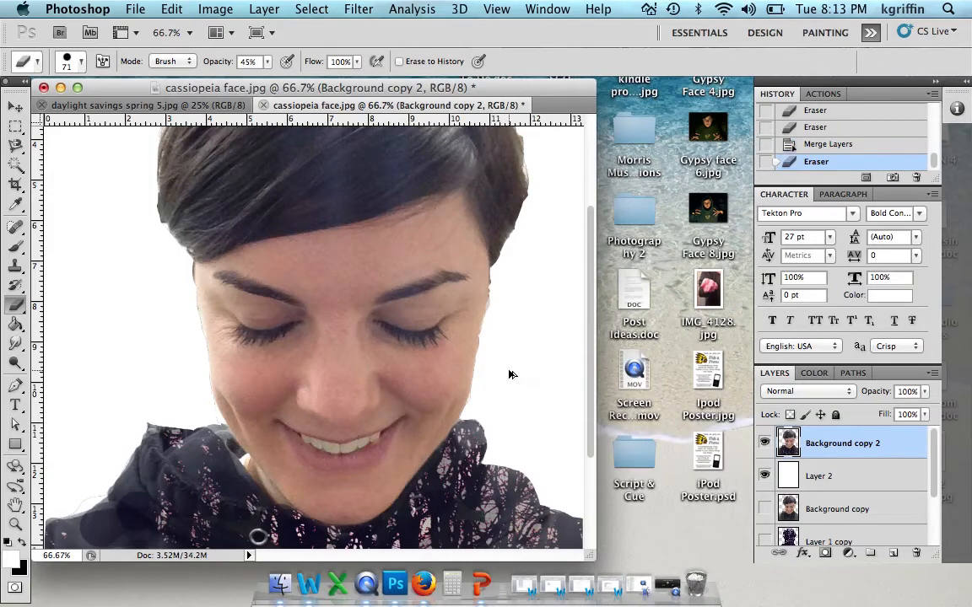
{"action": "key", "text": "ctrl+z"}
{"action": "key", "text": "ctrl+plus"}
{"action": "key", "text": "ctrl+plus"}
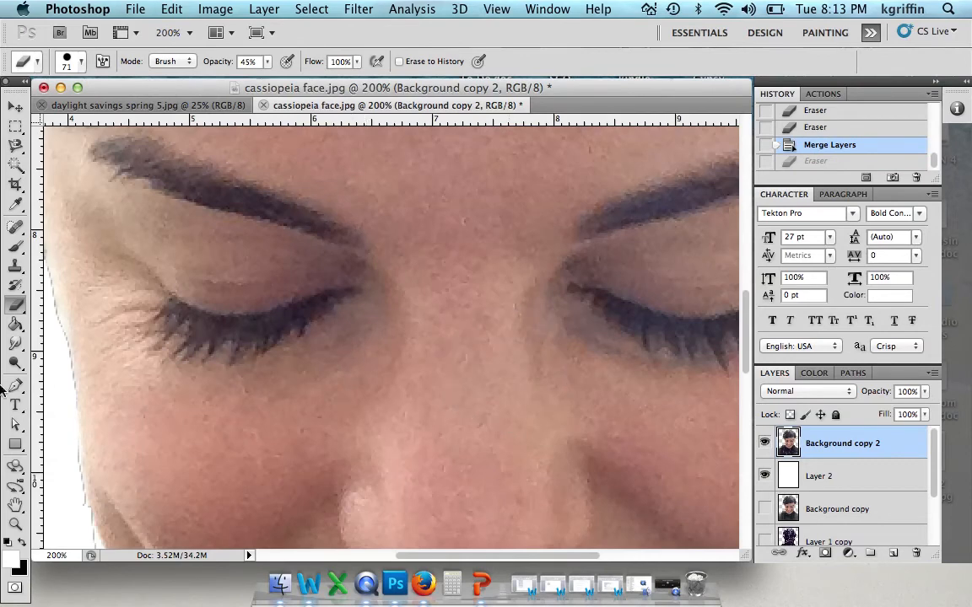
- Move the Background copy 2 layer down and to the right to expose the left edge of the face
{"action": "left_click", "coordinate": [17, 107]}
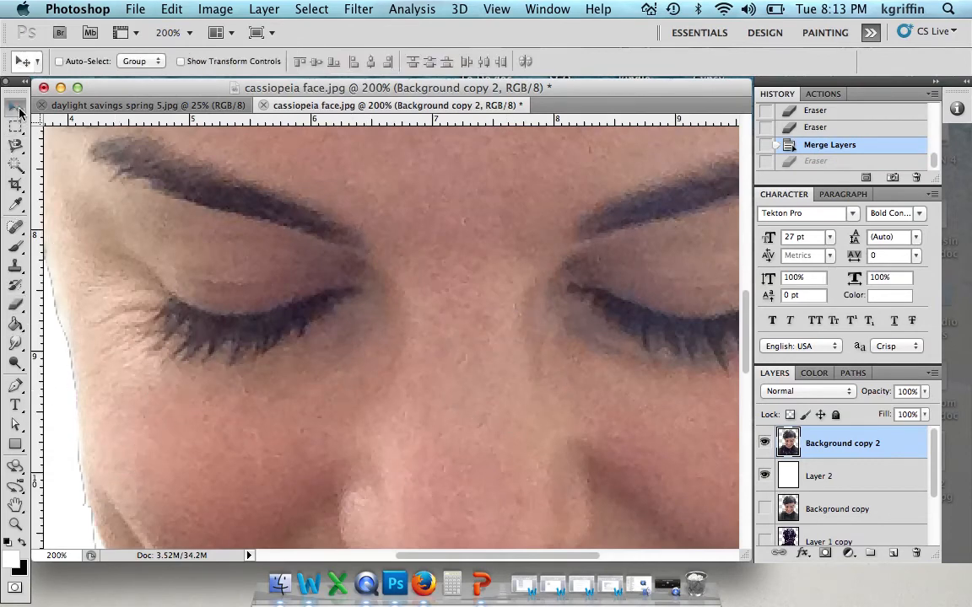
{"action": "left_click_drag", "start_coordinate": [95, 192], "coordinate": [341, 287]}
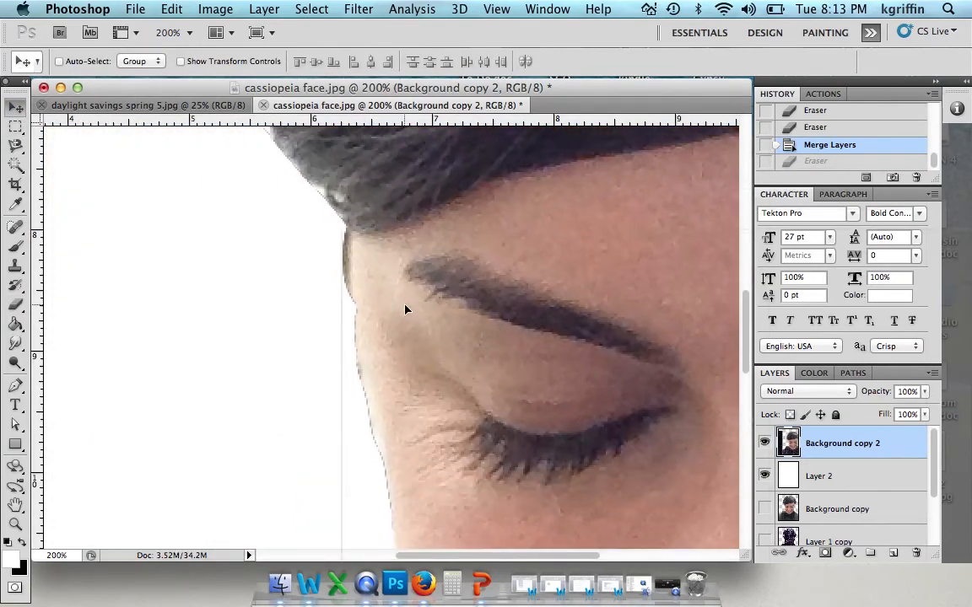
- Try erasing the dark fringe at the left temple with a 135 px eraser at 45% opacity, and undo the stroke
{"action": "left_click", "coordinate": [15, 305]}
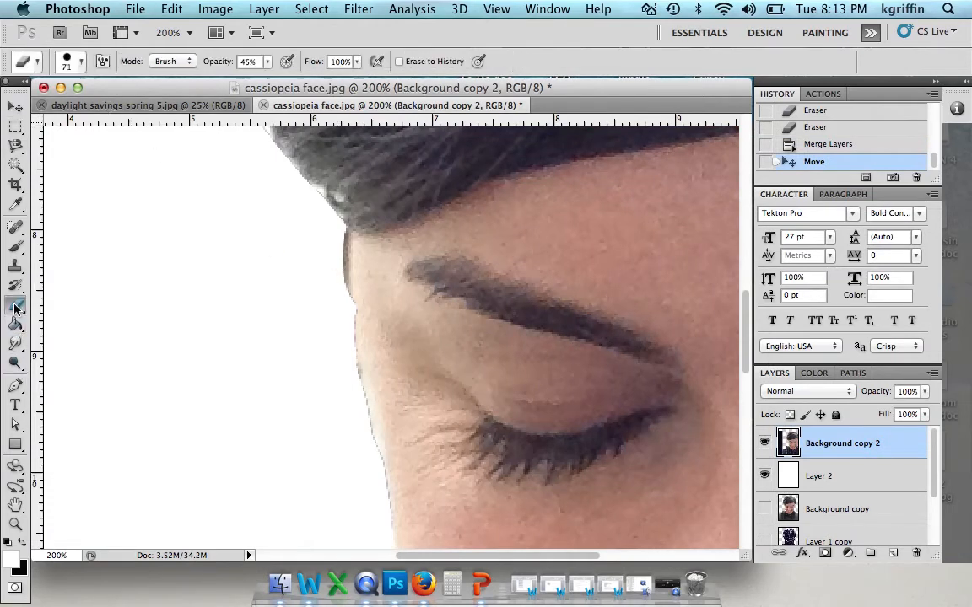
{"action": "left_click", "coordinate": [80, 63]}
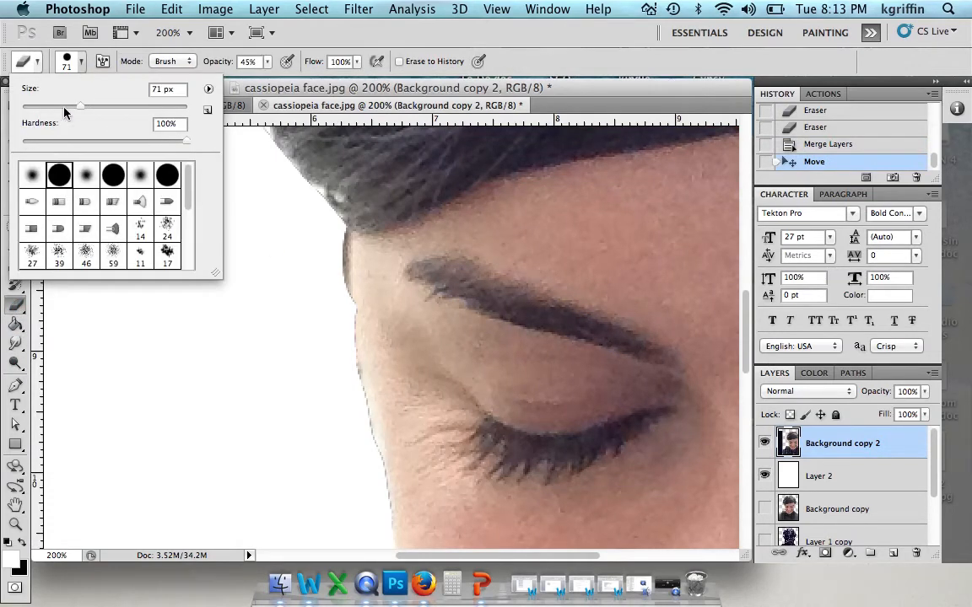
{"action": "left_click", "coordinate": [139, 107]}
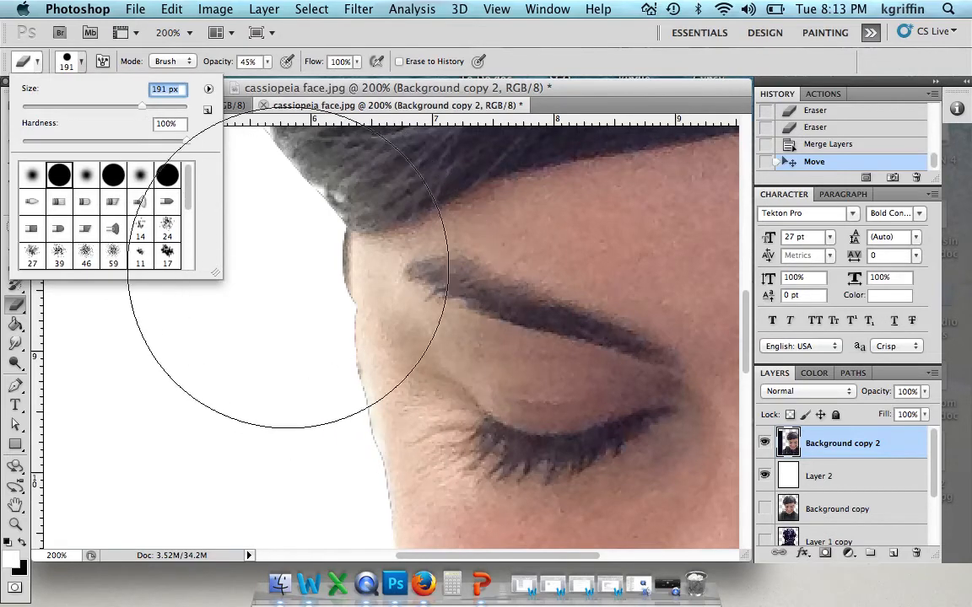
{"action": "left_click", "coordinate": [119, 108]}
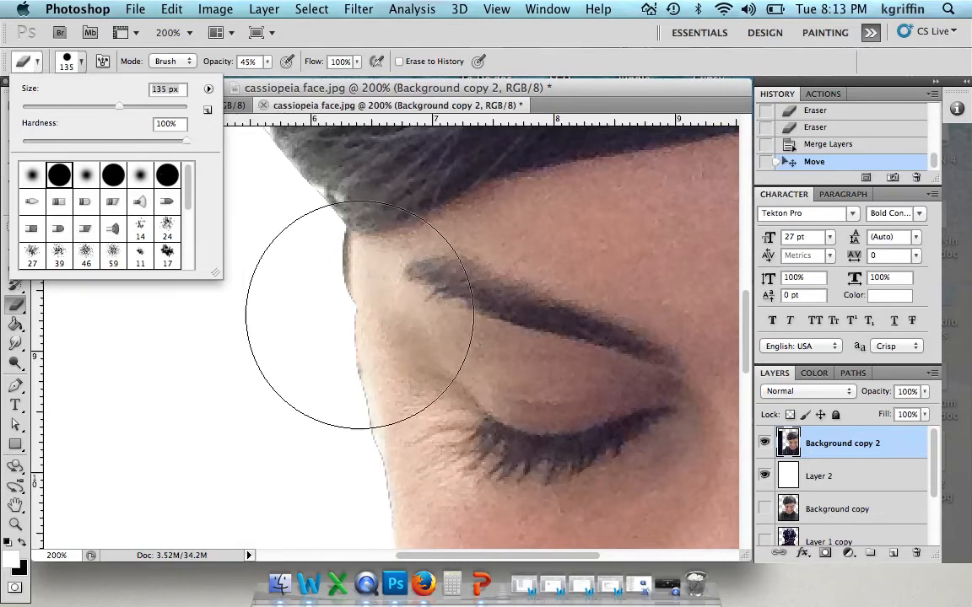
{"action": "left_click", "coordinate": [355, 312]}
{"action": "left_click_drag", "start_coordinate": [358, 311], "coordinate": [335, 342]}
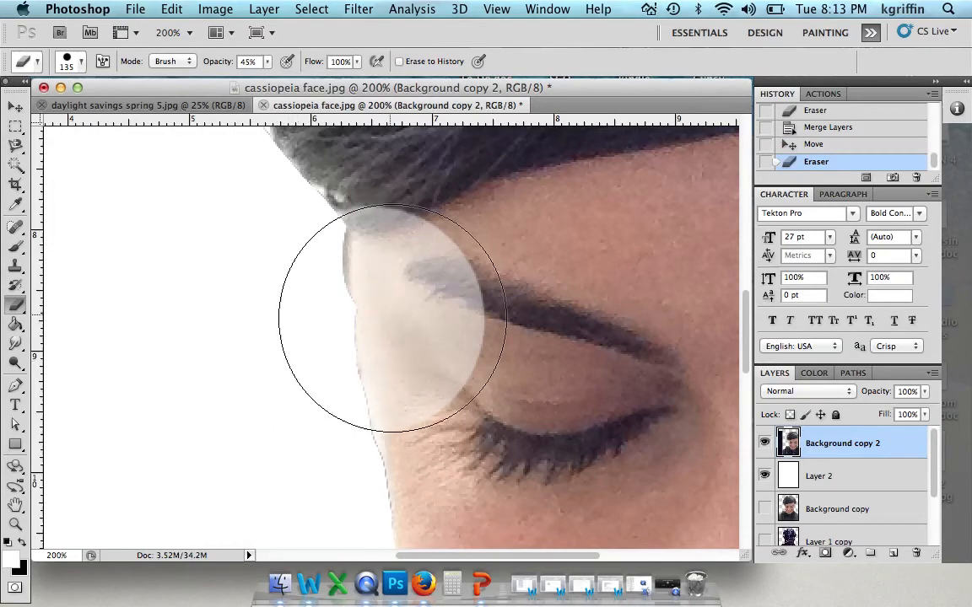
{"action": "key", "text": "super+z"}
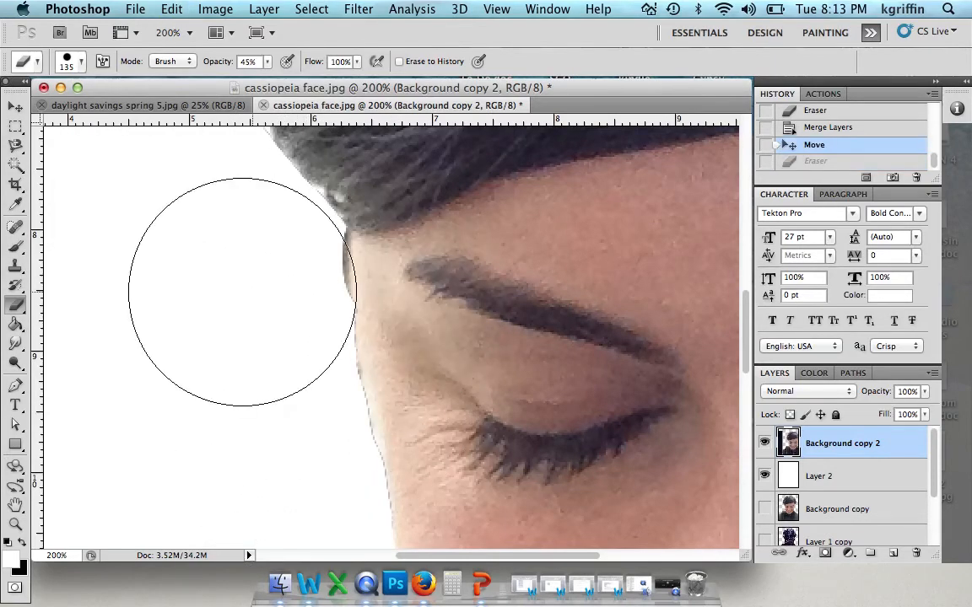
- Try erasing at the left temple with the eraser's hardness lowered to 1%, and undo the stroke
{"action": "left_click", "coordinate": [80, 63]}
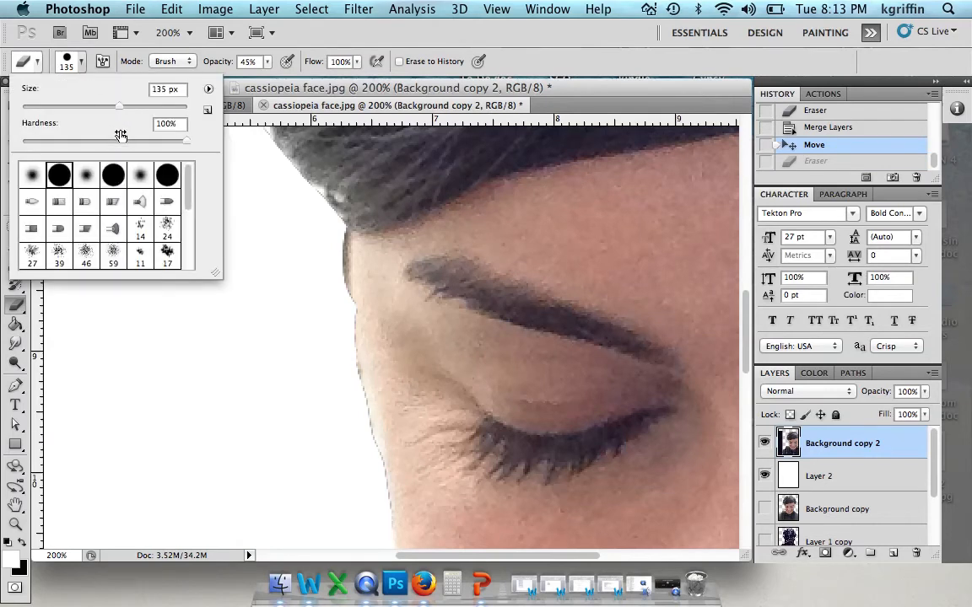
{"action": "left_click", "coordinate": [24, 143]}
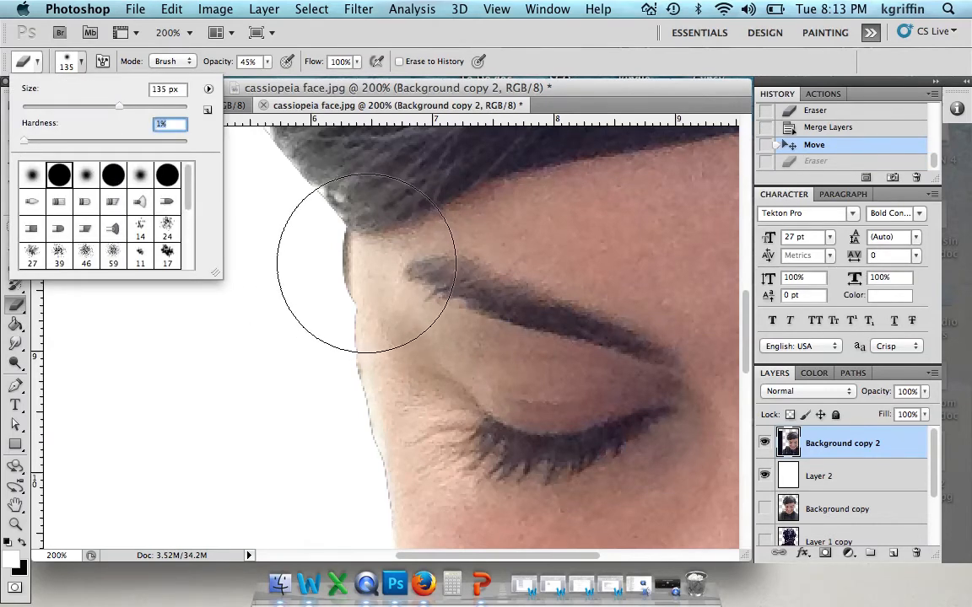
{"action": "left_click", "coordinate": [387, 281]}
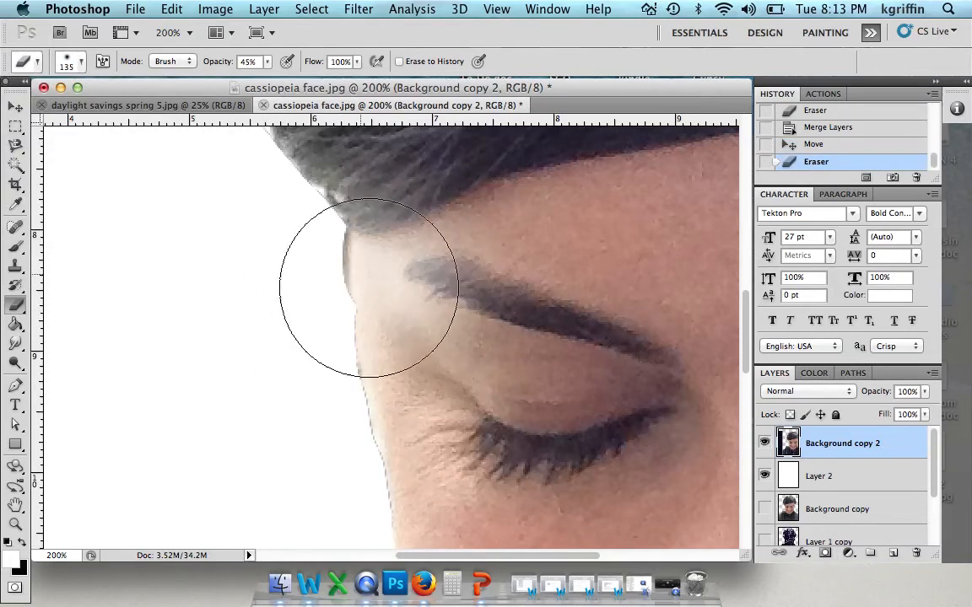
{"action": "key", "text": "super+z"}
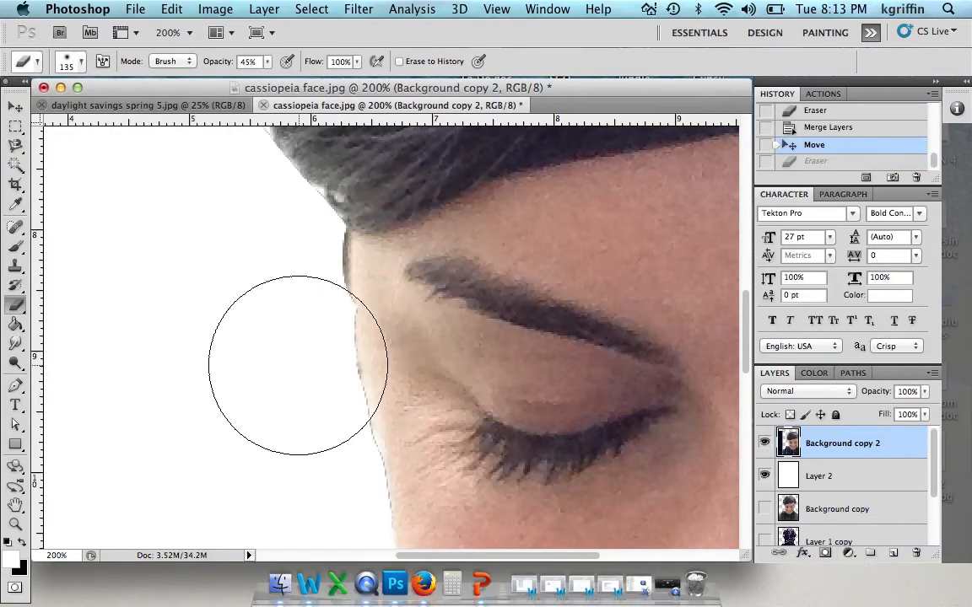
- Set the eraser to 45 px and 52% hardness, and erase along the white area beside the left temple to lighten the dark fringe
{"action": "left_click", "coordinate": [79, 63]}
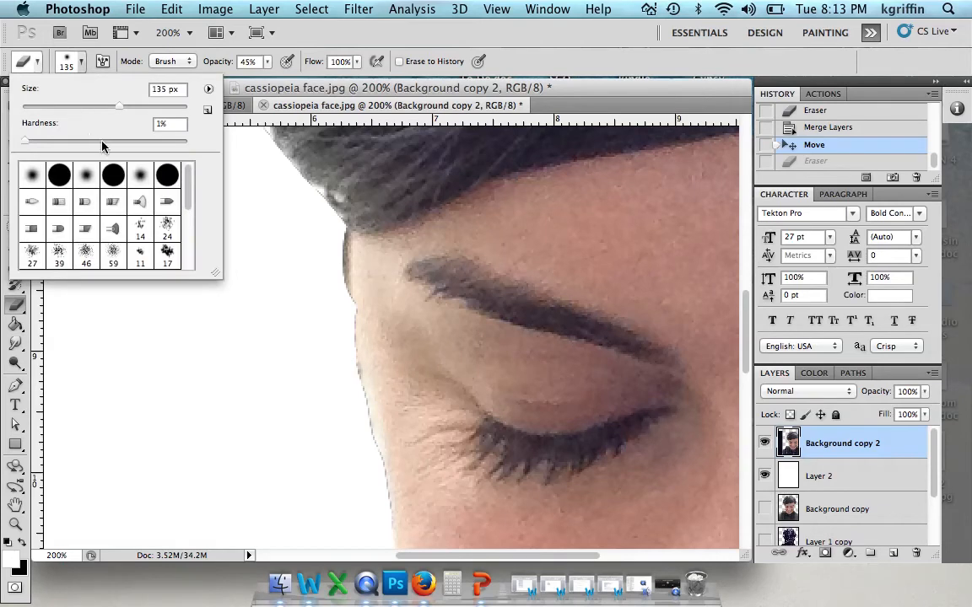
{"action": "left_click", "coordinate": [108, 142]}
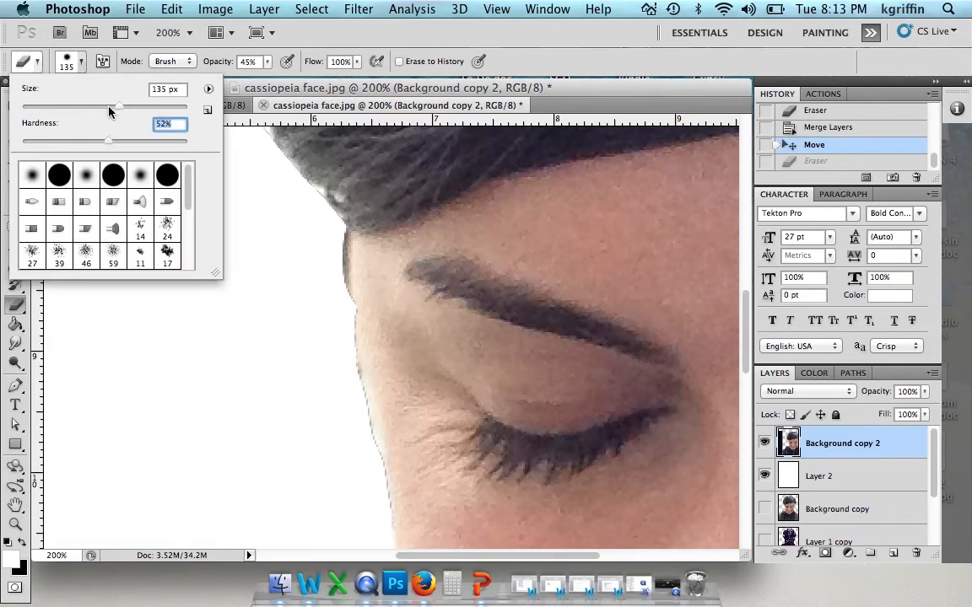
{"action": "left_click_drag", "start_coordinate": [109, 112], "coordinate": [59, 107]}
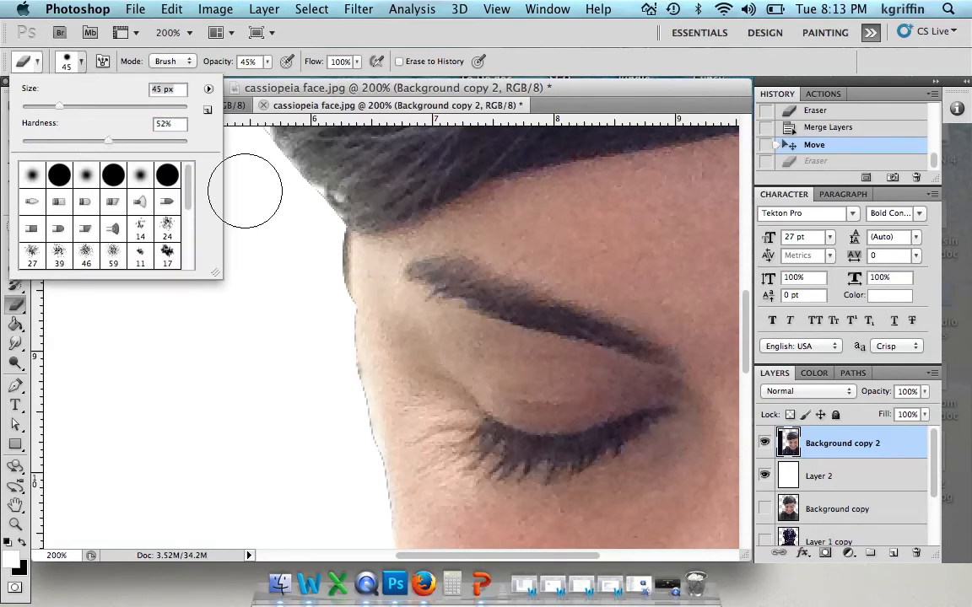
{"action": "left_click", "coordinate": [306, 245]}
{"action": "left_click", "coordinate": [311, 253]}
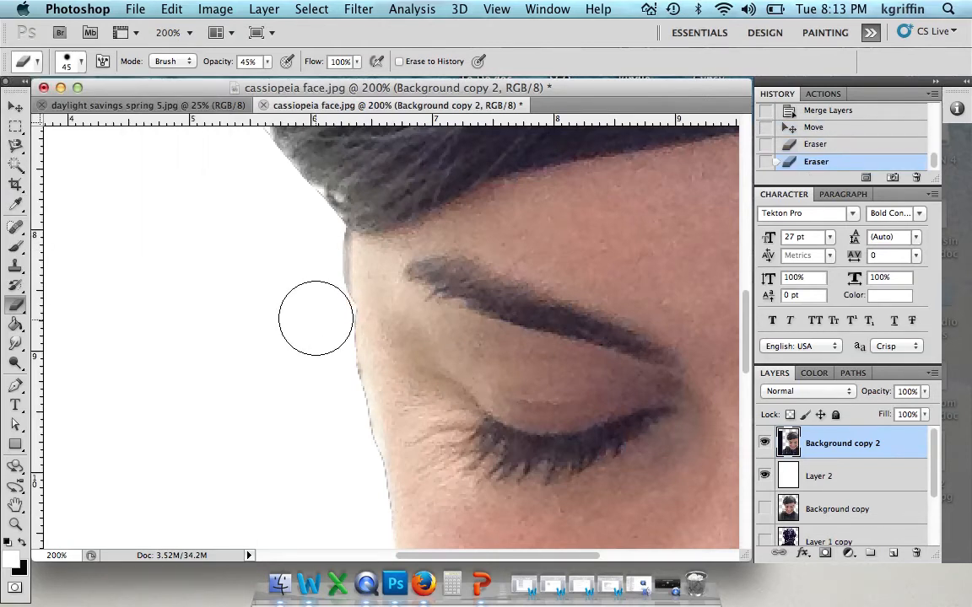
{"action": "left_click_drag", "start_coordinate": [316, 319], "coordinate": [311, 398]}
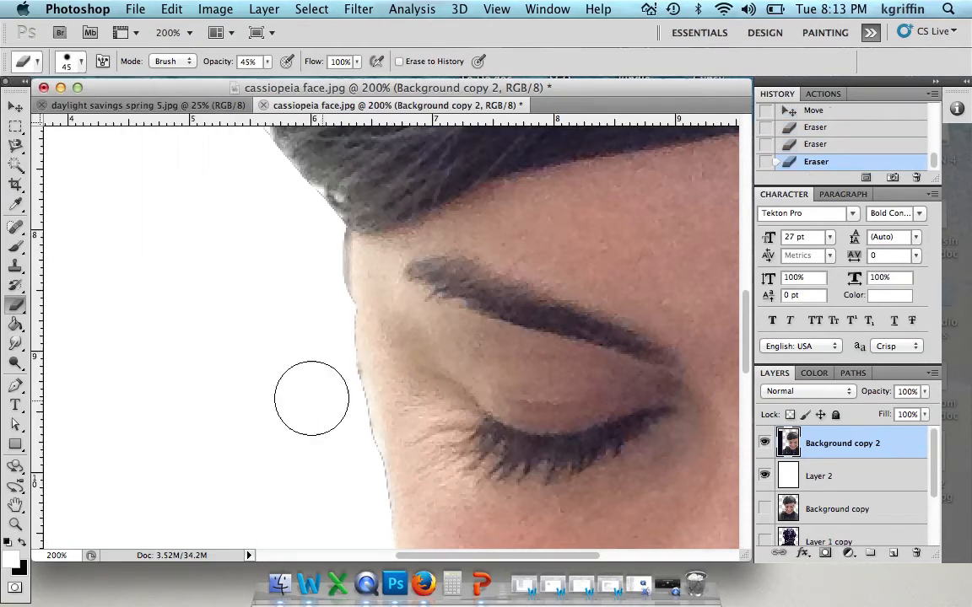
- Select the remaining fringe beside the left temple with the Magnetic Lasso and erase it inside the selection
{"action": "left_click", "coordinate": [15, 147]}
{"action": "left_click", "coordinate": [348, 220]}
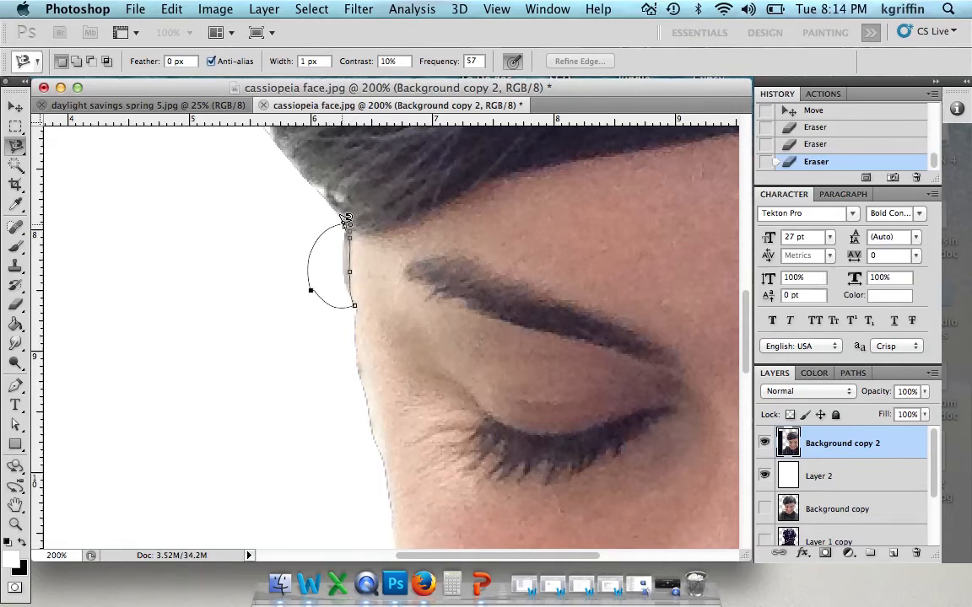
{"action": "left_click", "coordinate": [345, 221]}
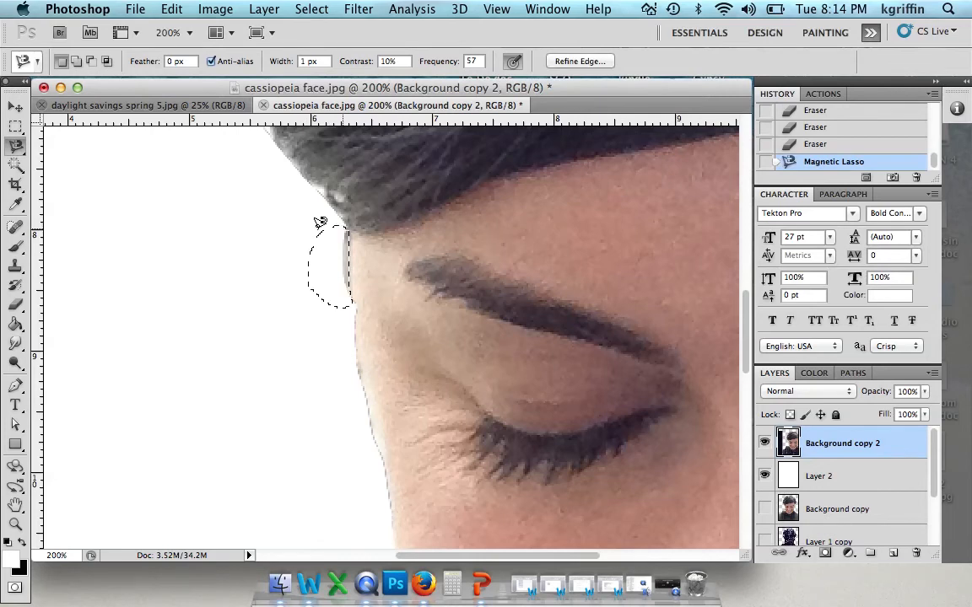
{"action": "left_click", "coordinate": [15, 304]}
{"action": "mouse_move", "coordinate": [325, 289]}
{"action": "left_mouse_down"}
{"action": "mouse_move", "coordinate": [338, 258]}
{"action": "mouse_move", "coordinate": [339, 294]}
{"action": "mouse_move", "coordinate": [334, 228]}
{"action": "mouse_move", "coordinate": [336, 261]}
{"action": "left_mouse_up"}
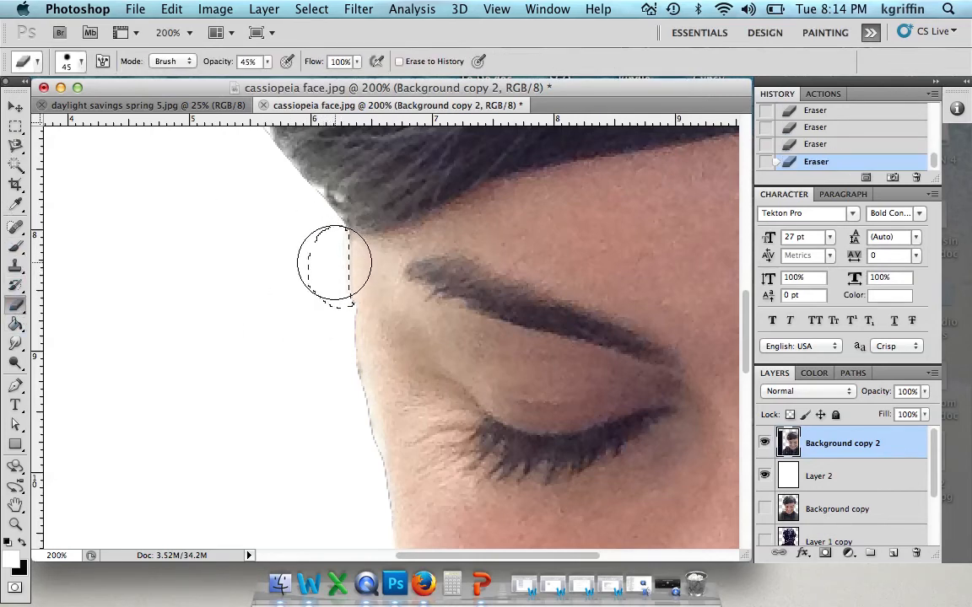
- Set the eraser's opacity to 100% and clear the selection beside the temple
{"action": "left_click", "coordinate": [267, 62]}
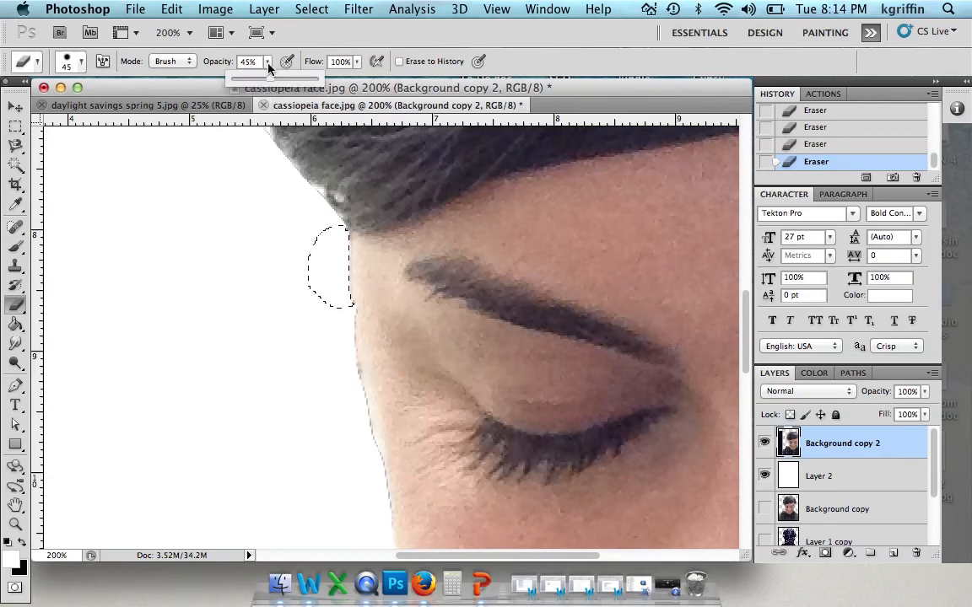
{"action": "left_click_drag", "start_coordinate": [265, 77], "coordinate": [315, 78]}
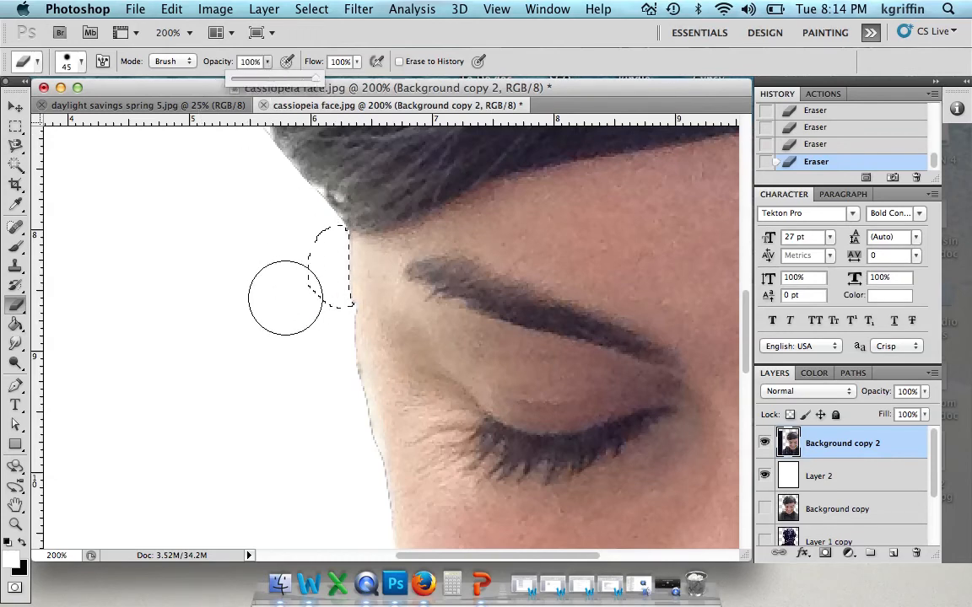
{"action": "left_click", "coordinate": [245, 291]}
{"action": "left_click", "coordinate": [11, 108]}
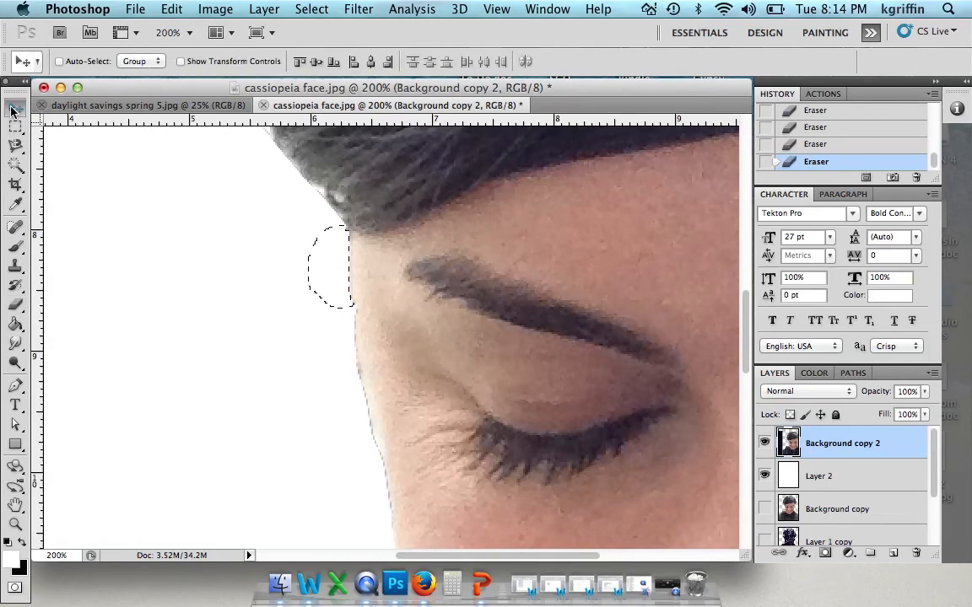
{"action": "key", "text": "super+d"}
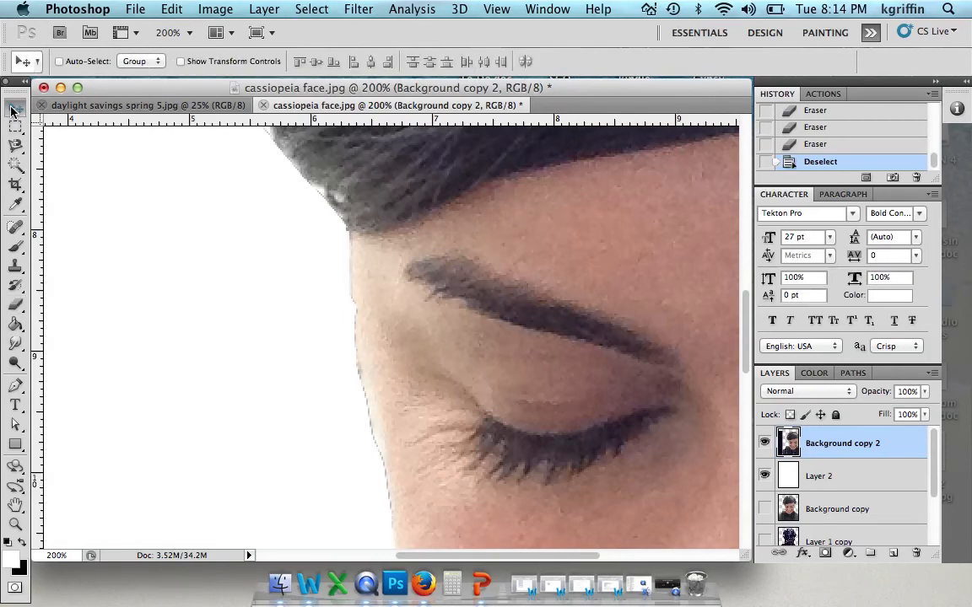
- Enlarge the document window and move Background copy 2 back so the portrait fills the canvas again
{"action": "key", "text": "super+minus"}
{"action": "key", "text": "super+minus"}
{"action": "key", "text": "super+minus"}
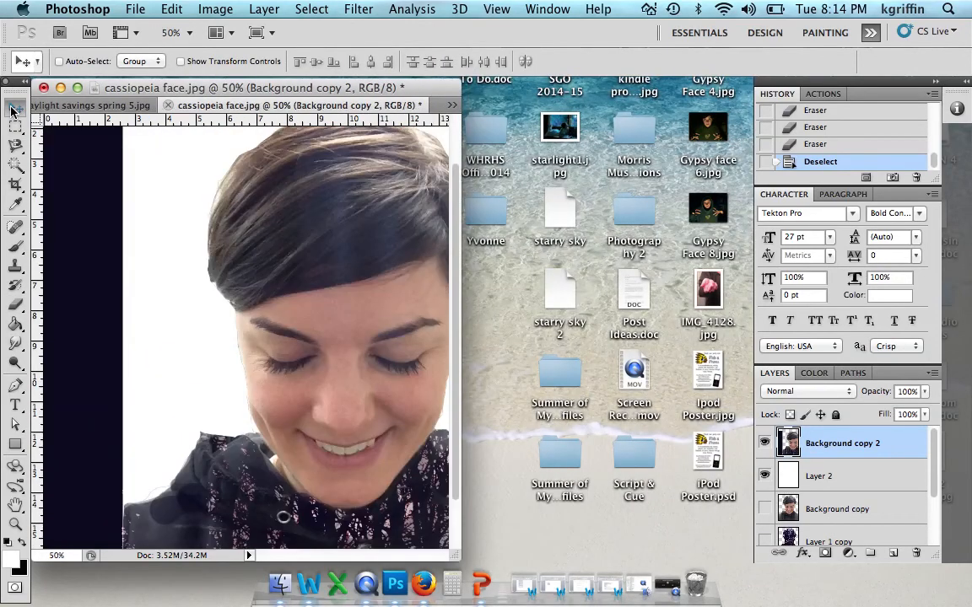
{"action": "key", "text": "super+minus"}
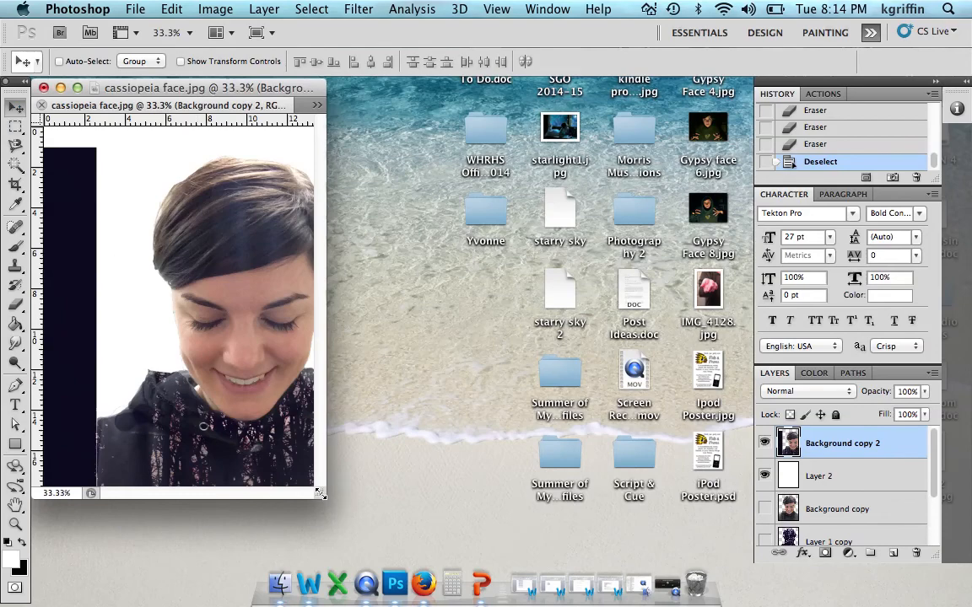
{"action": "left_click_drag", "start_coordinate": [321, 494], "coordinate": [663, 558]}
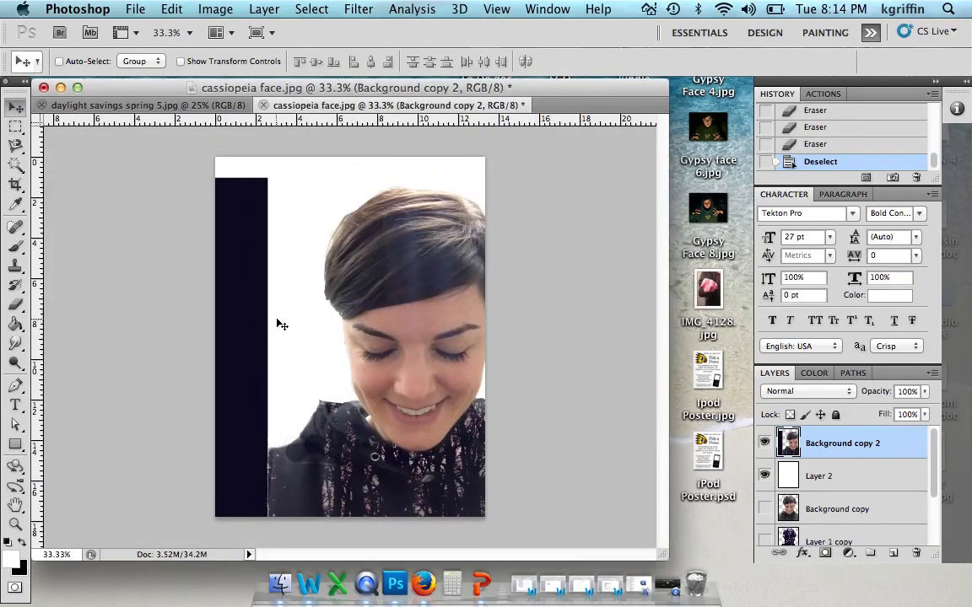
{"action": "left_click_drag", "start_coordinate": [281, 325], "coordinate": [238, 321]}
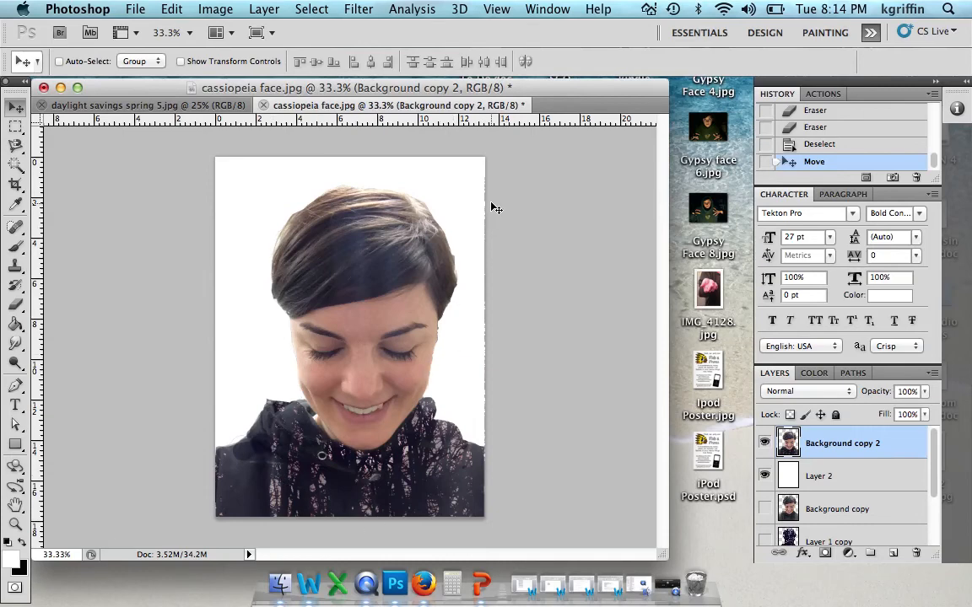
- Crop the image slightly inside its left and right edges to remove the uneven borders around the portrait
{"action": "left_click", "coordinate": [15, 184]}
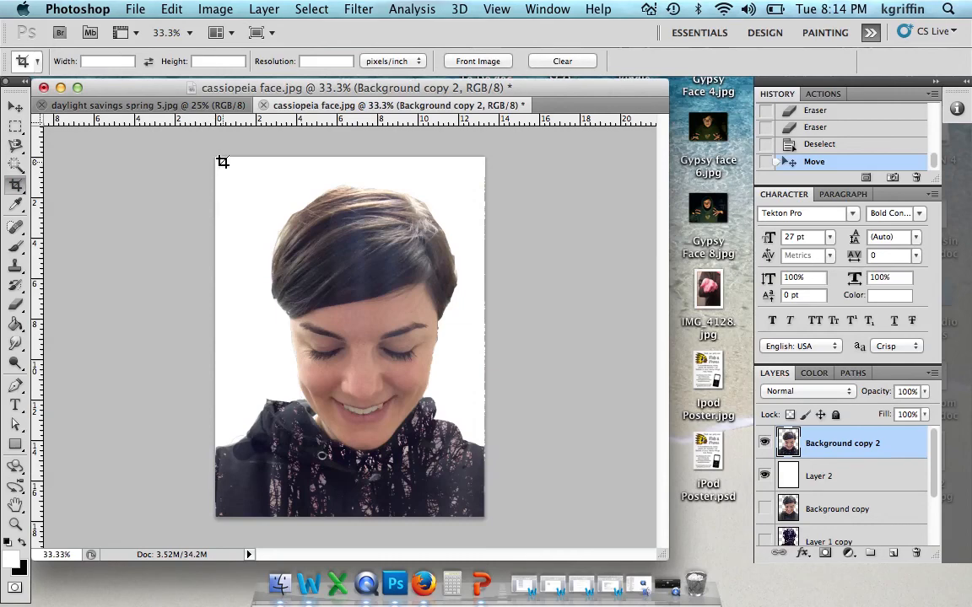
{"action": "left_click_drag", "start_coordinate": [222, 161], "coordinate": [470, 512]}
{"action": "key", "text": "Return"}
{"action": "key", "text": "Return"}
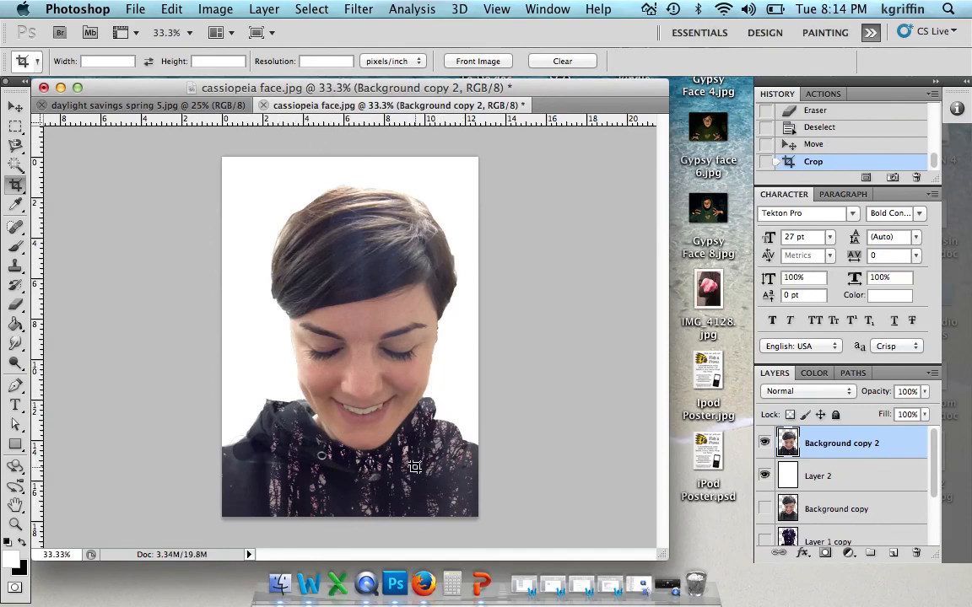
{"action": "left_click", "coordinate": [15, 107]}
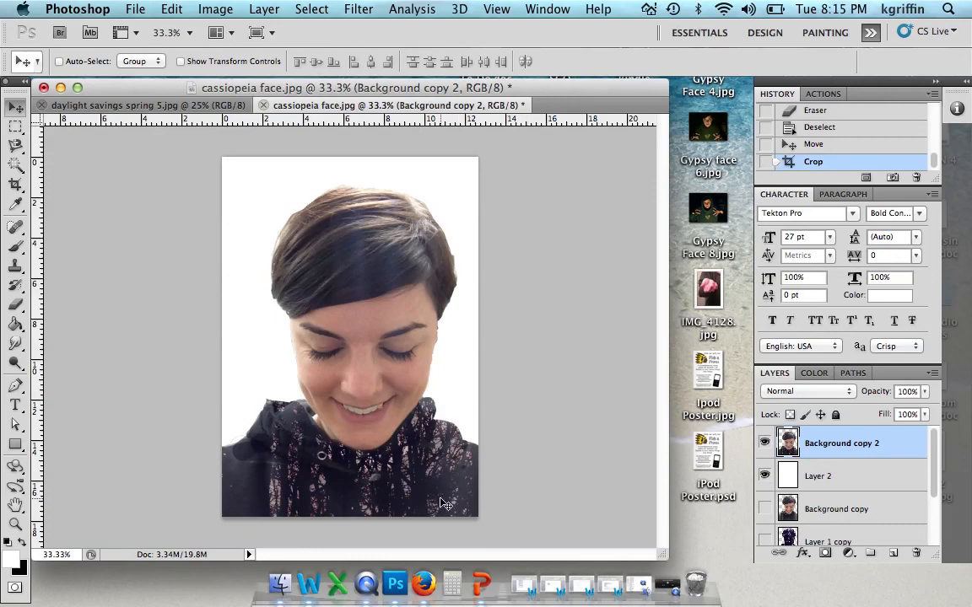
{"action": "left_click", "coordinate": [672, 578]}
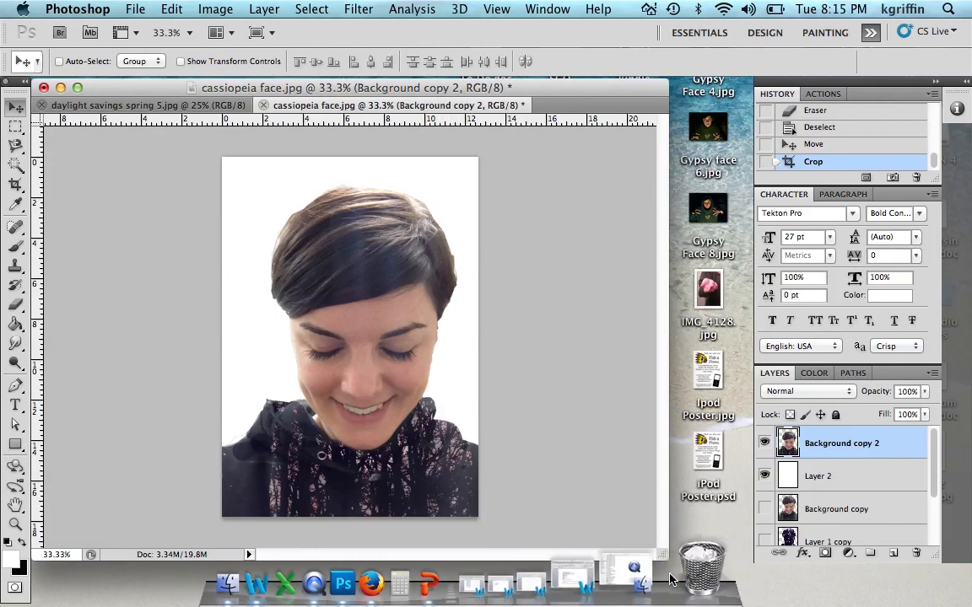